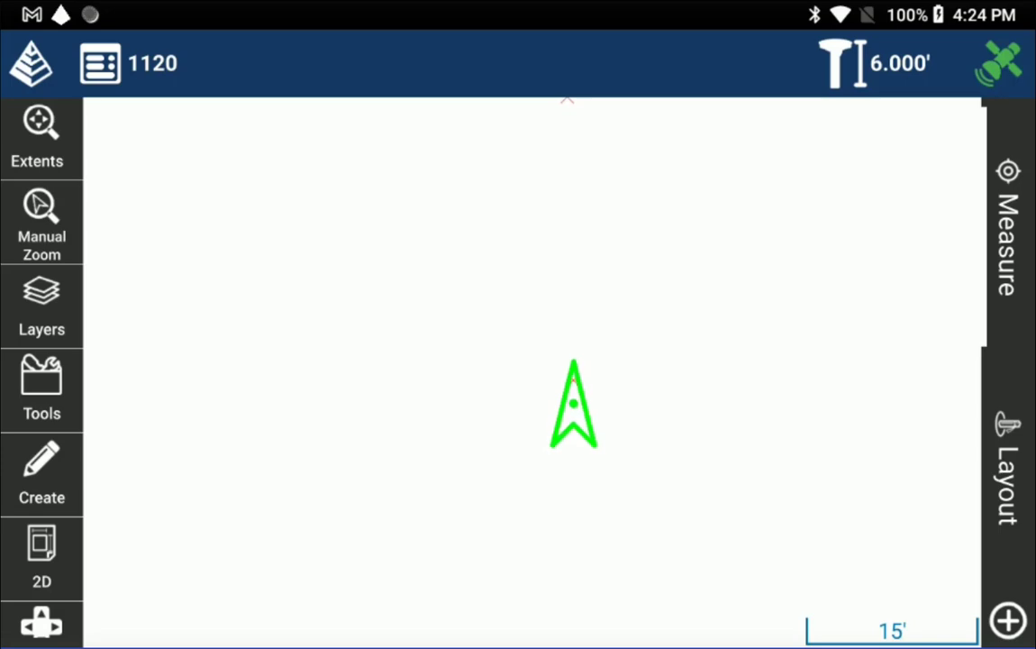
Review the job 1120 dashboard, then close it back to the map view
left_click(131, 66)
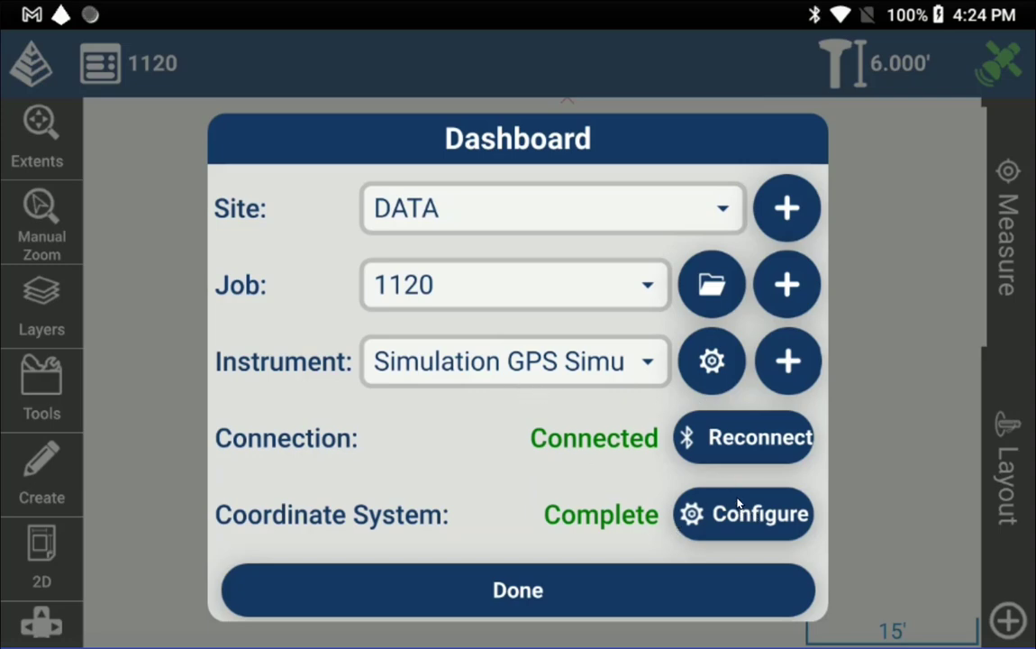
left_click(505, 591)
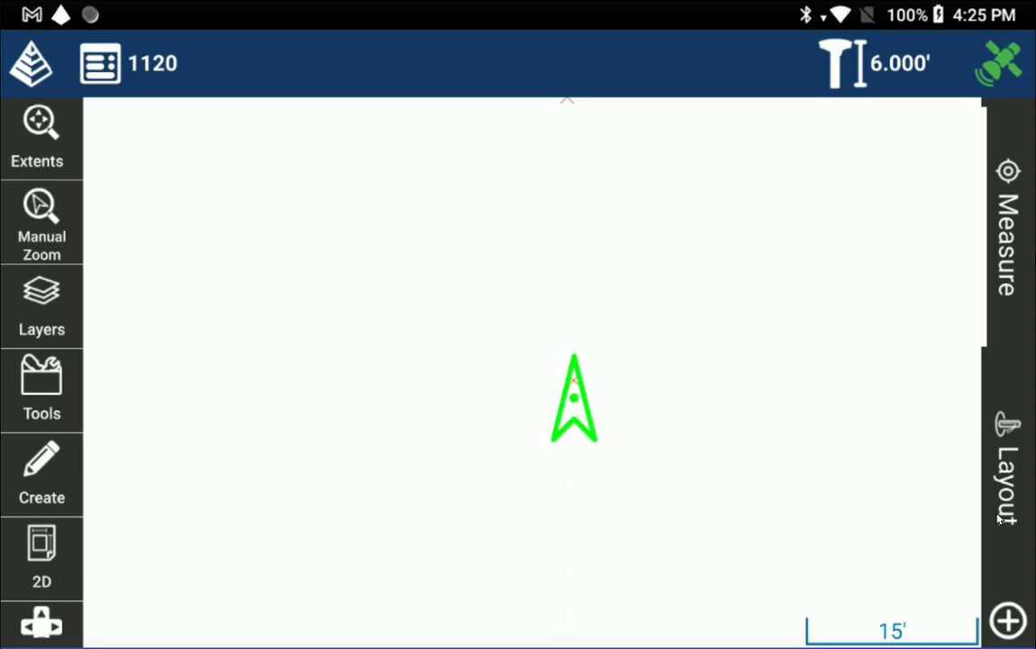
Star Offset as a favourite routine, then reopen Routines and unstar it again
left_click(1008, 619)
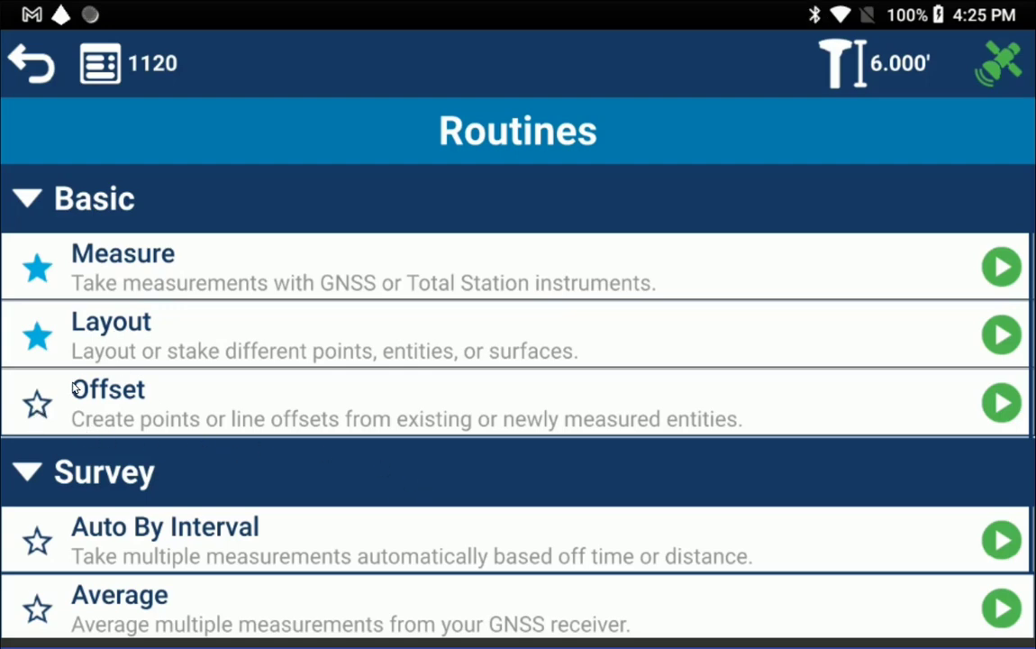
left_click(36, 409)
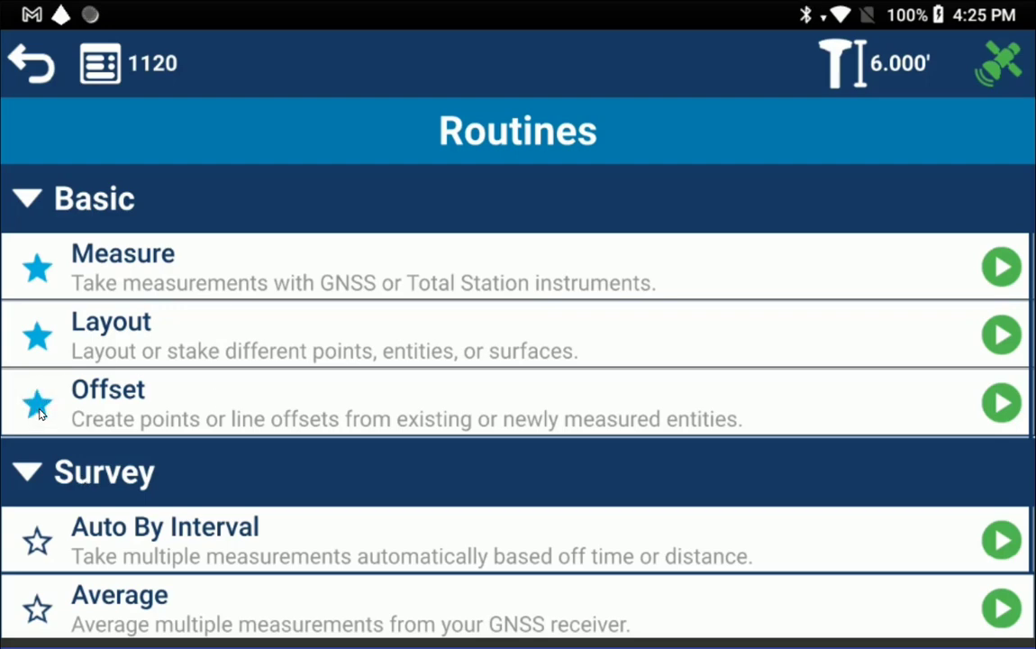
left_click(31, 65)
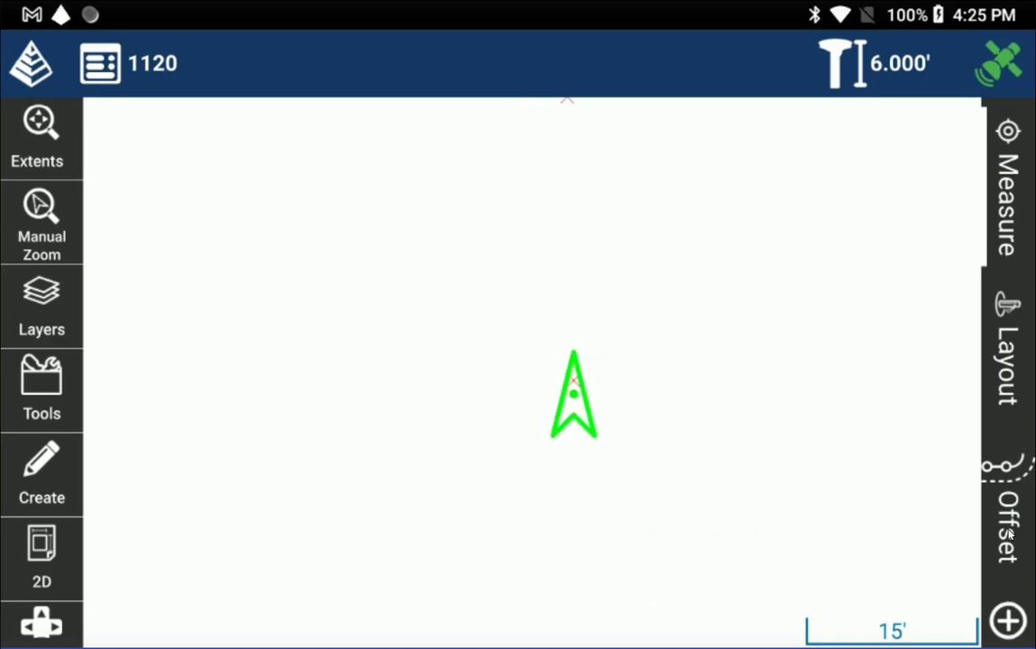
left_click(1007, 620)
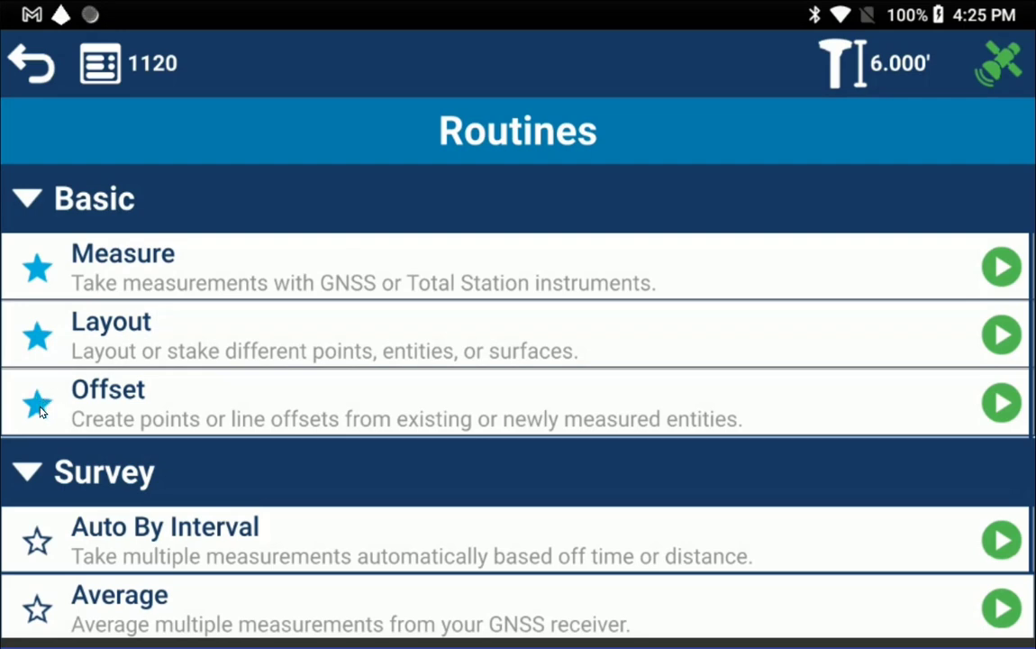
left_click(38, 406)
Star Average in the Routines list and return to the map
scroll(194, 281, "down", 2)
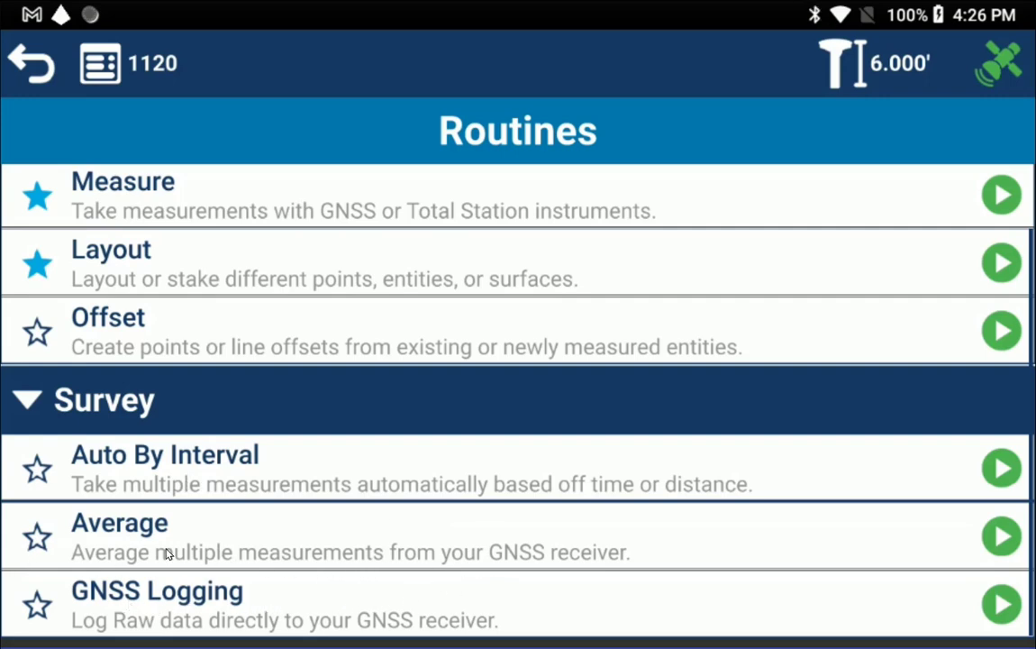
left_click(37, 537)
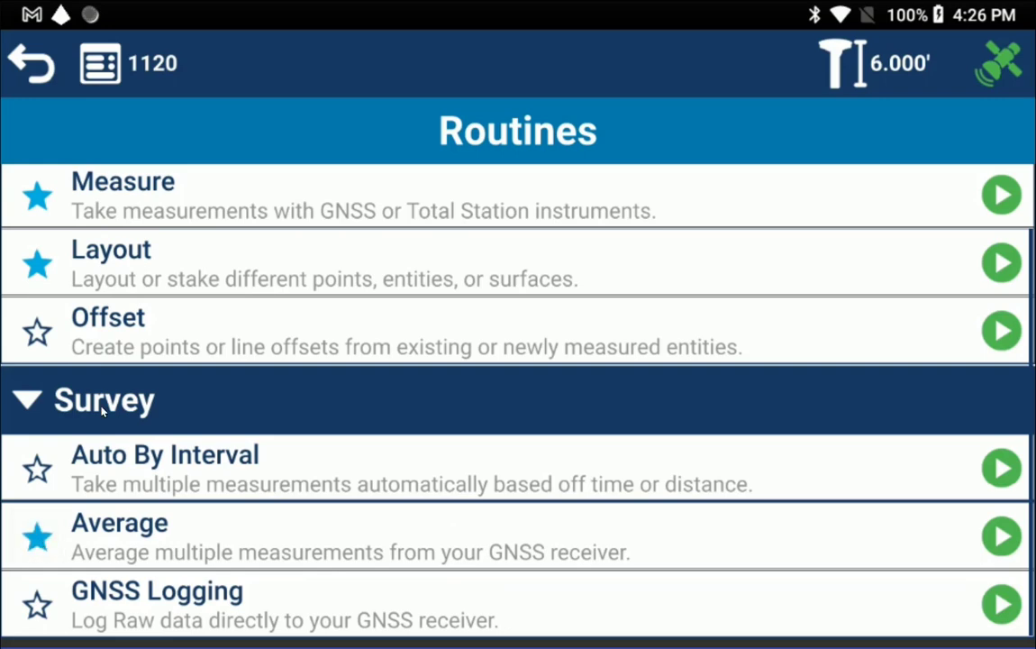
left_click(32, 65)
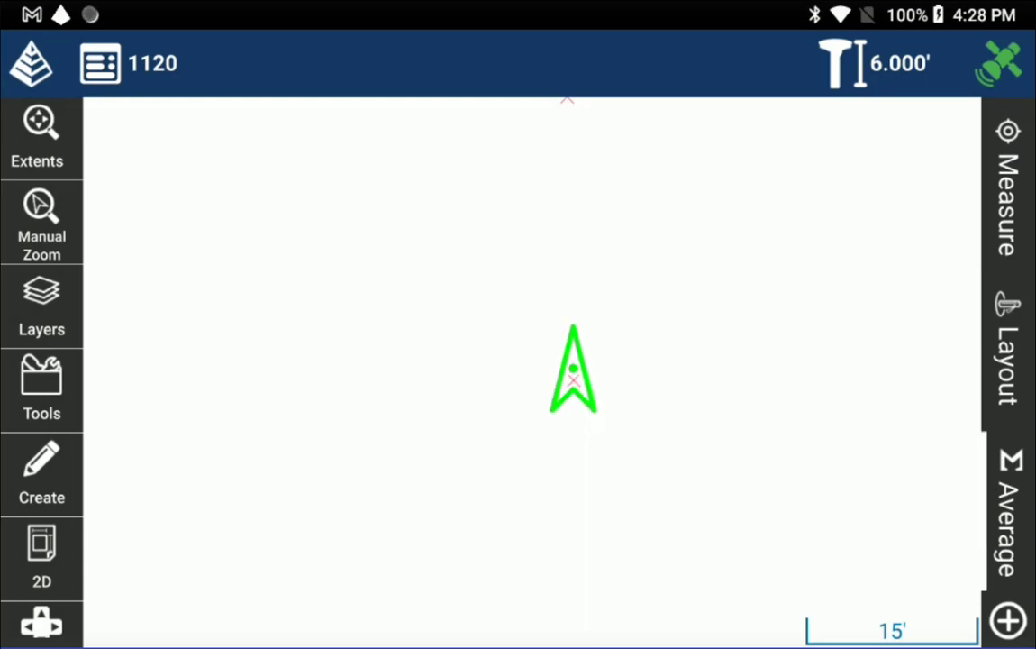
Open the Average panel for point 3: 120 measurements, standard deviation H 0.02 / V 0.03
left_click(1008, 531)
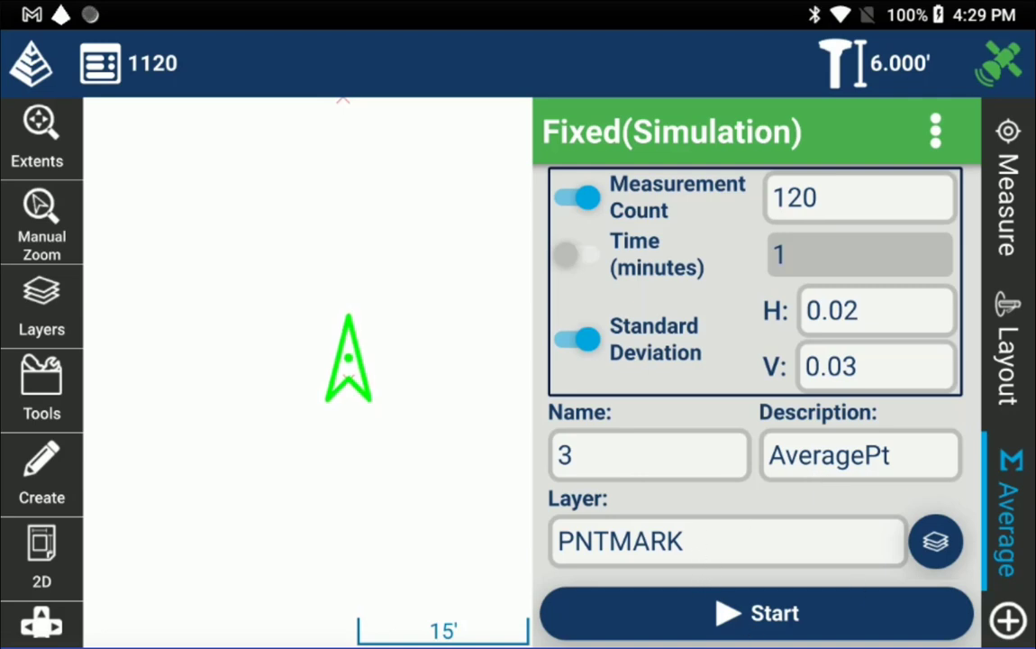
Start averaging point 3, view the vertical trend chart, and show GNSS receiver status
left_click(765, 626)
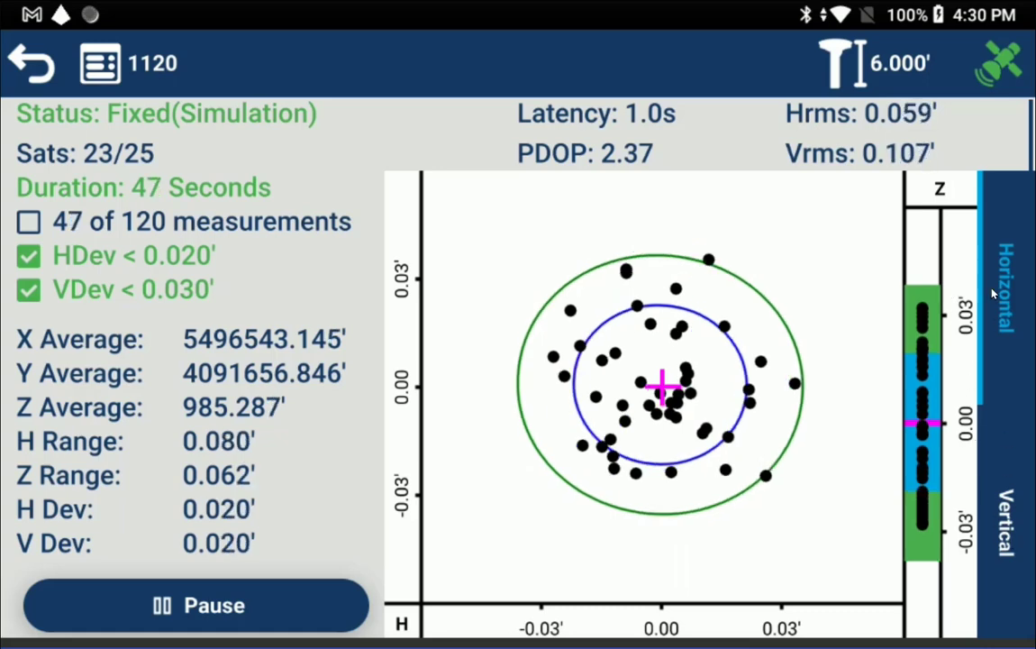
left_click(1006, 512)
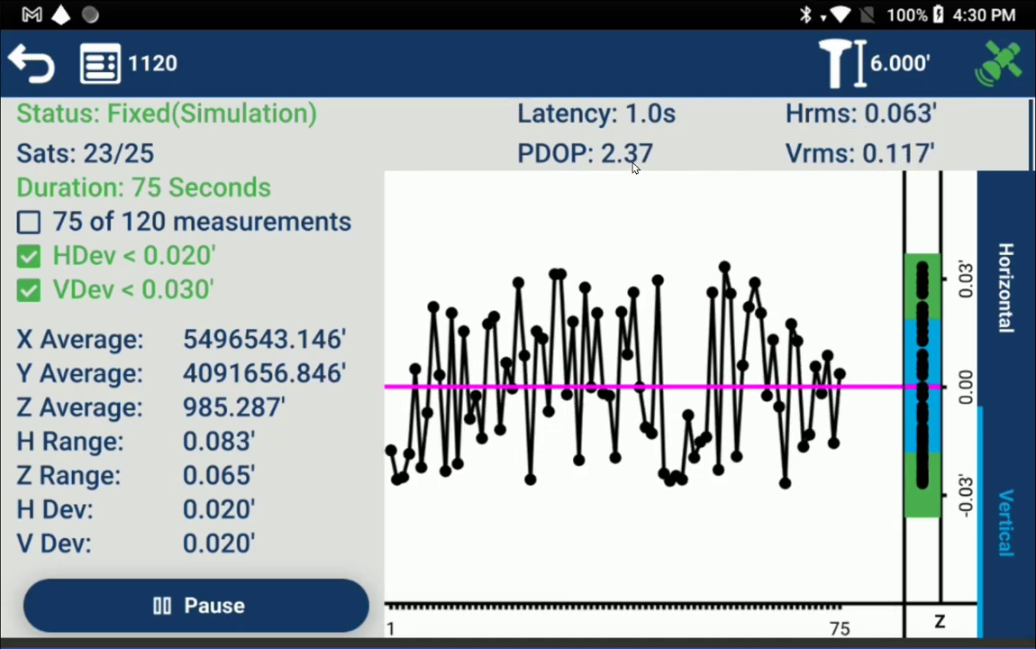
left_click(998, 63)
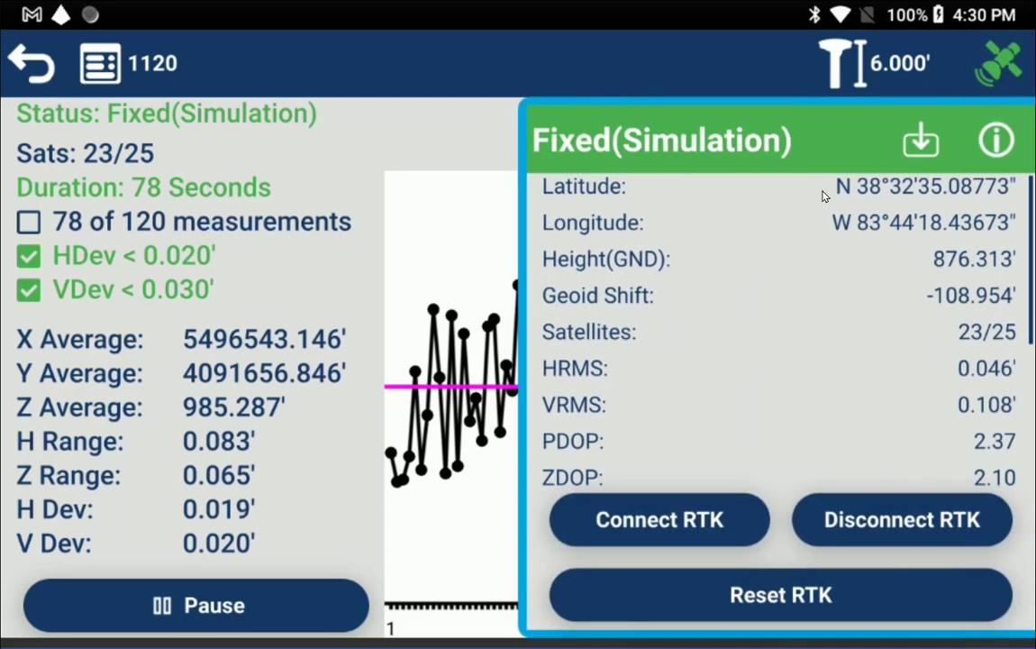
Close GNSS status, view the horizontal scatter at 120 of 120, and open the measurement table
left_click(1000, 65)
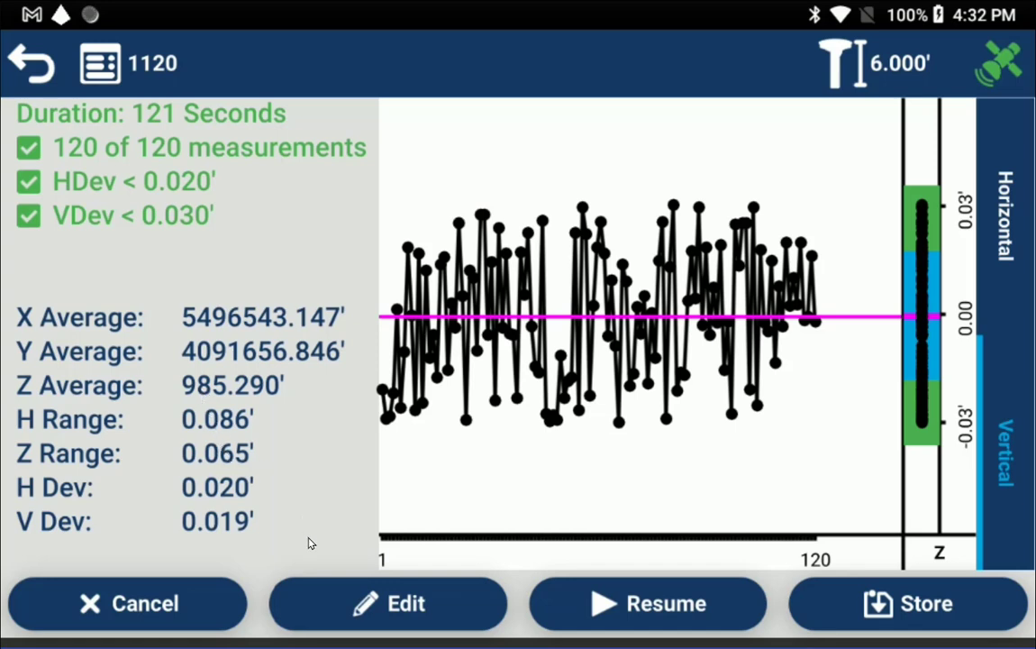
left_click(1010, 257)
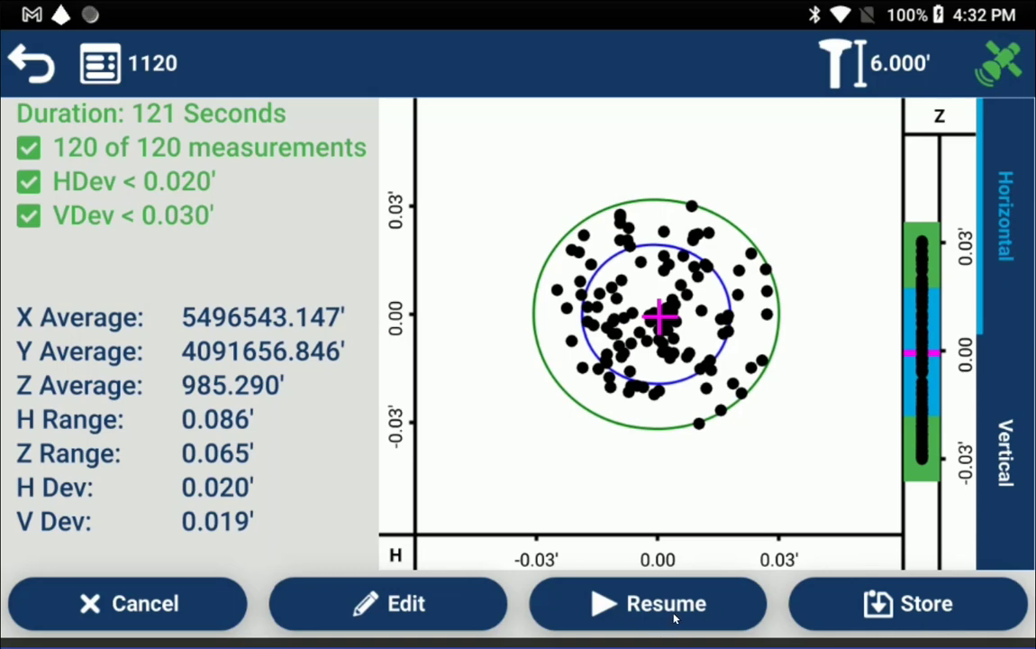
left_click(394, 612)
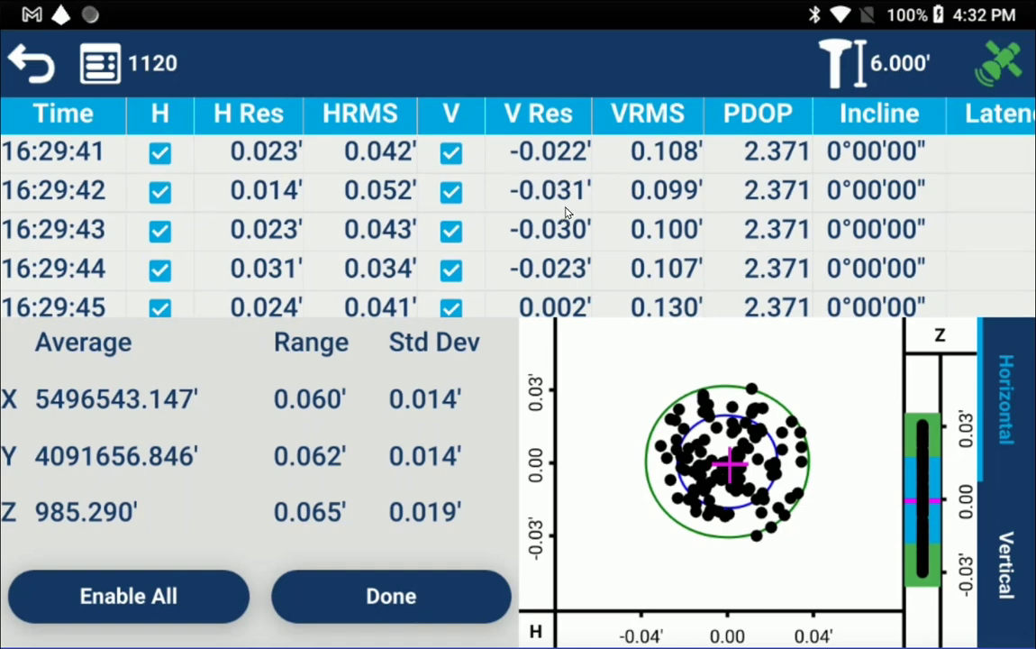
Sort by H Res largest first and exclude epochs 16:30:44, 16:30:24 and 16:31:00 horizontally
scroll(459, 189, "down", 5)
scroll(469, 204, "down", 6)
scroll(469, 204, "up", 10)
left_click(252, 114)
left_click(220, 106)
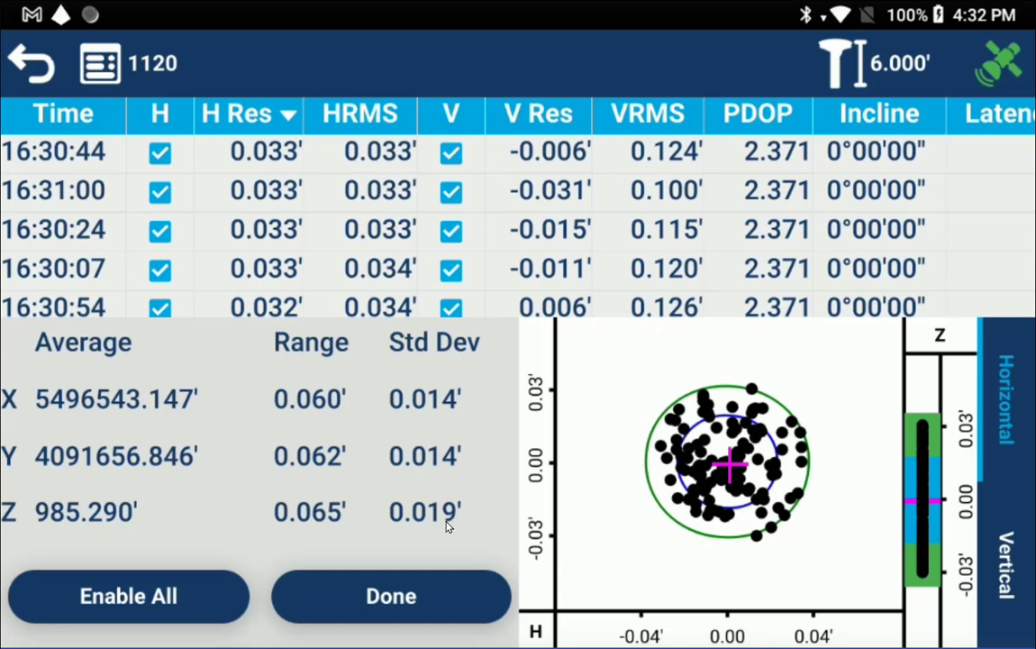
left_click(161, 154)
left_click(160, 192)
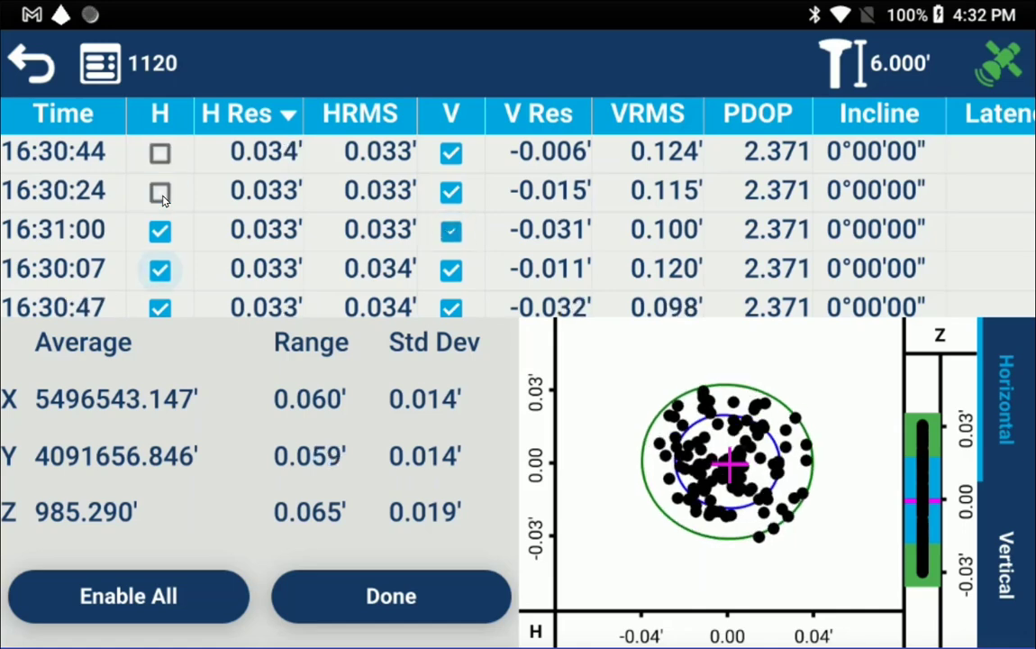
left_click(160, 231)
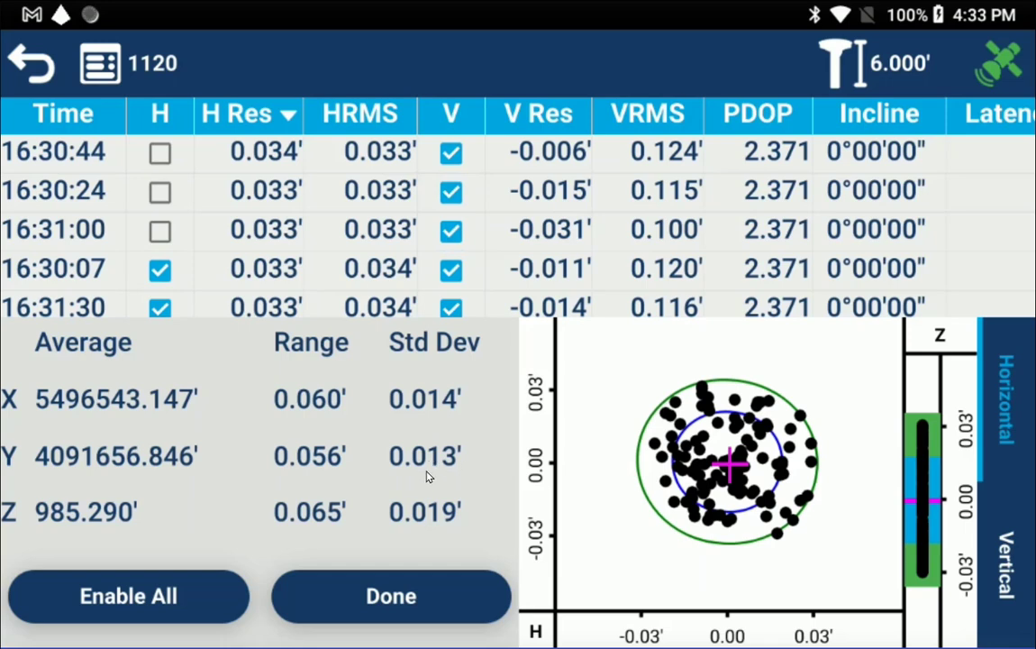
Sort by V Res and exclude epochs 16:30:47, 16:30:28 and 16:30:04 vertically, lowering Z range to 0.064'
left_click(452, 153)
left_click(537, 115)
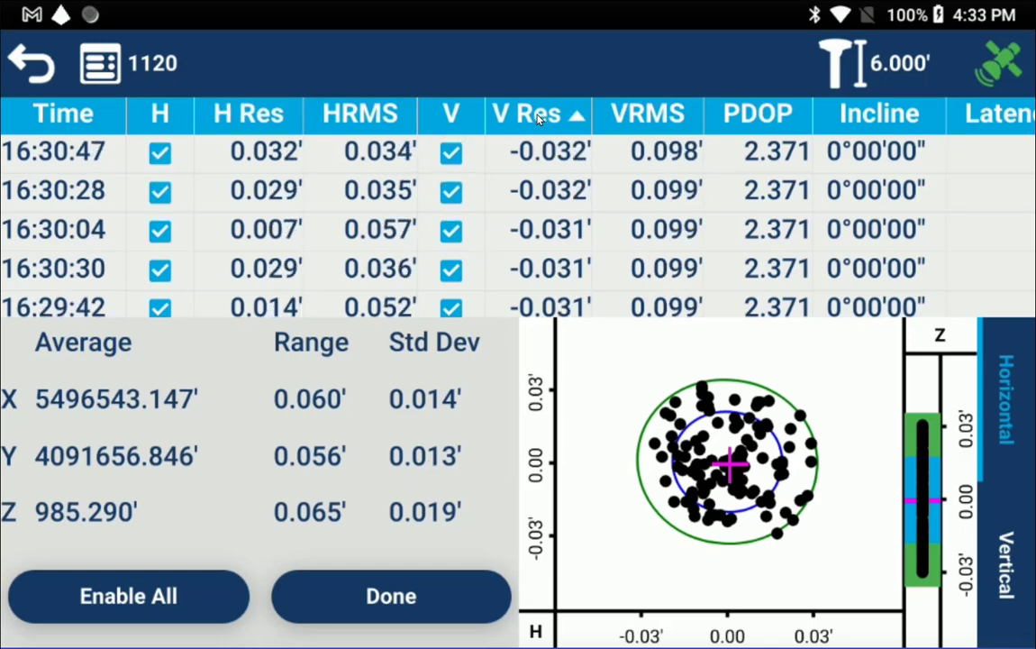
left_click(449, 155)
left_click(449, 155)
left_click(450, 192)
left_click(451, 231)
left_click(452, 155)
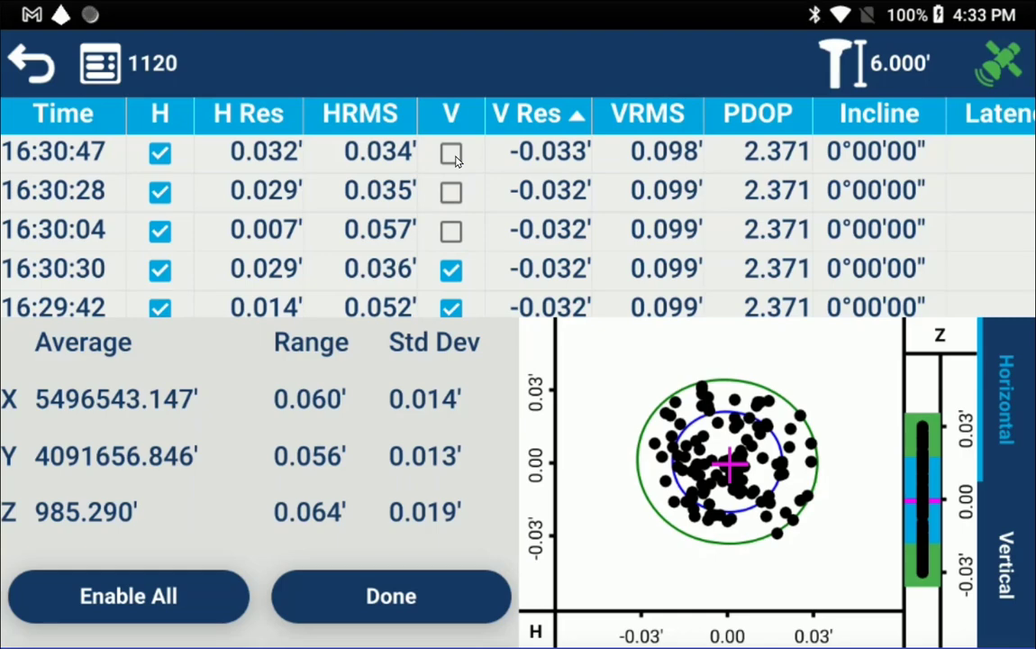
Finish editing and store point 3 as the average of 117 measurements
left_click(371, 598)
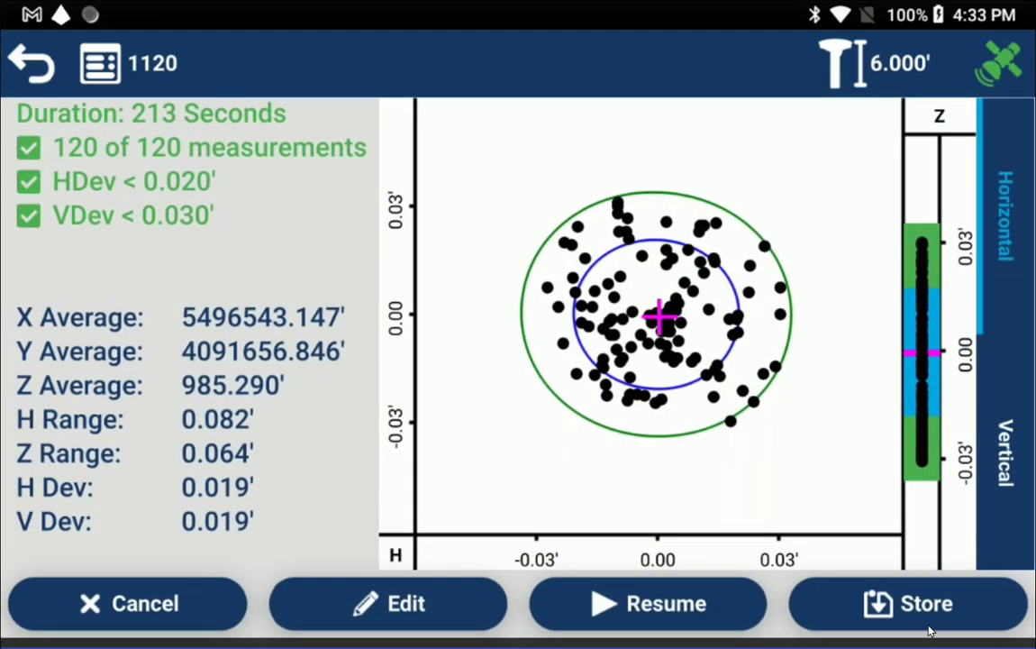
left_click(919, 607)
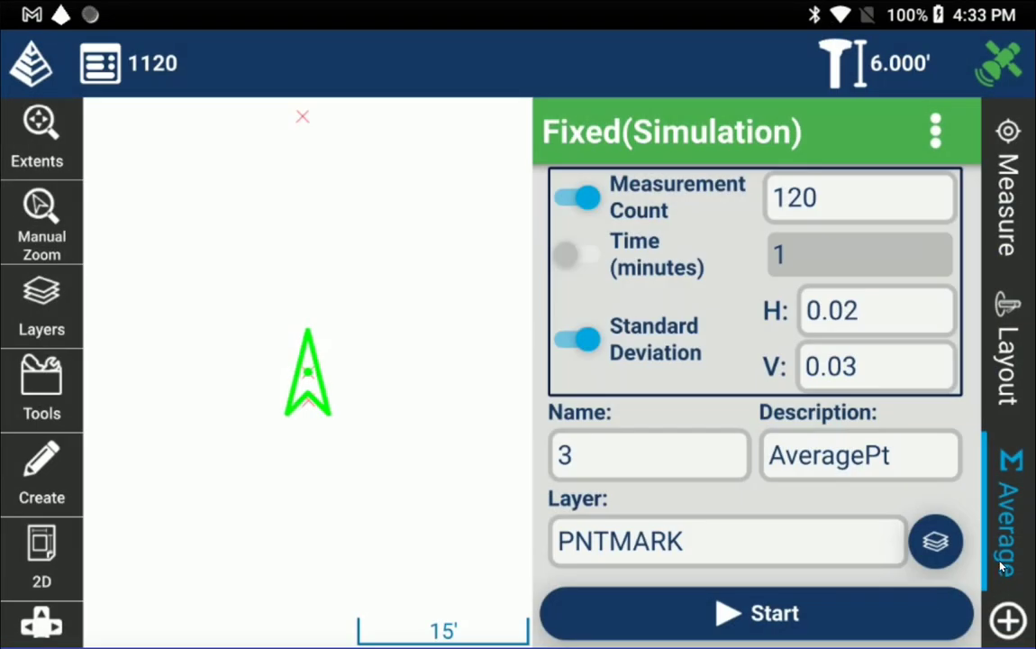
left_click(1002, 566)
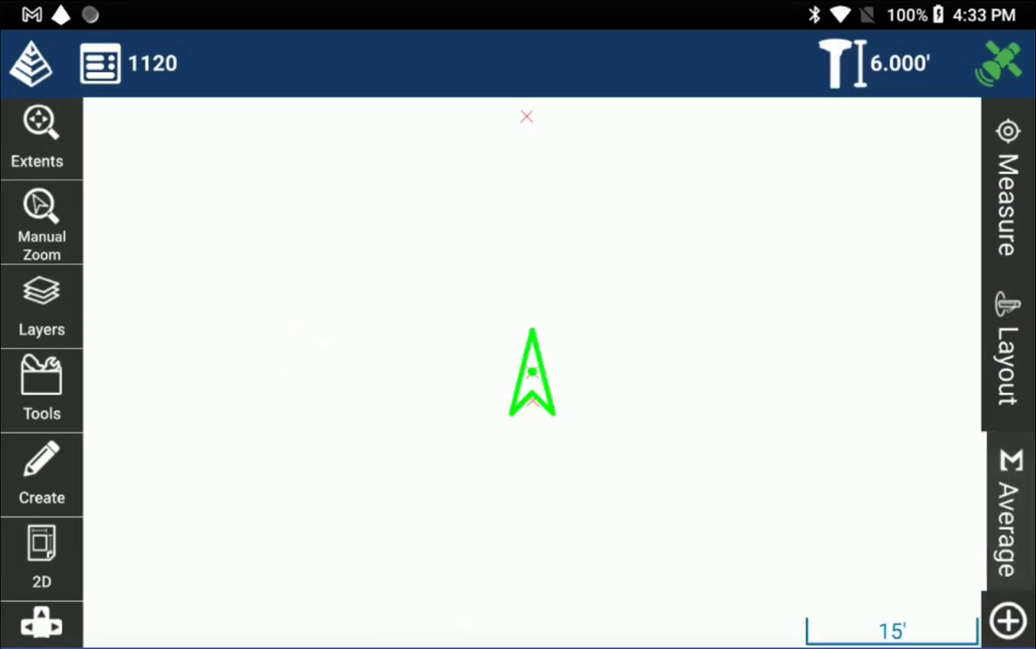
Show point 3's details from the points list, down to its Average X/Y/Z and Std Dev
left_click(29, 69)
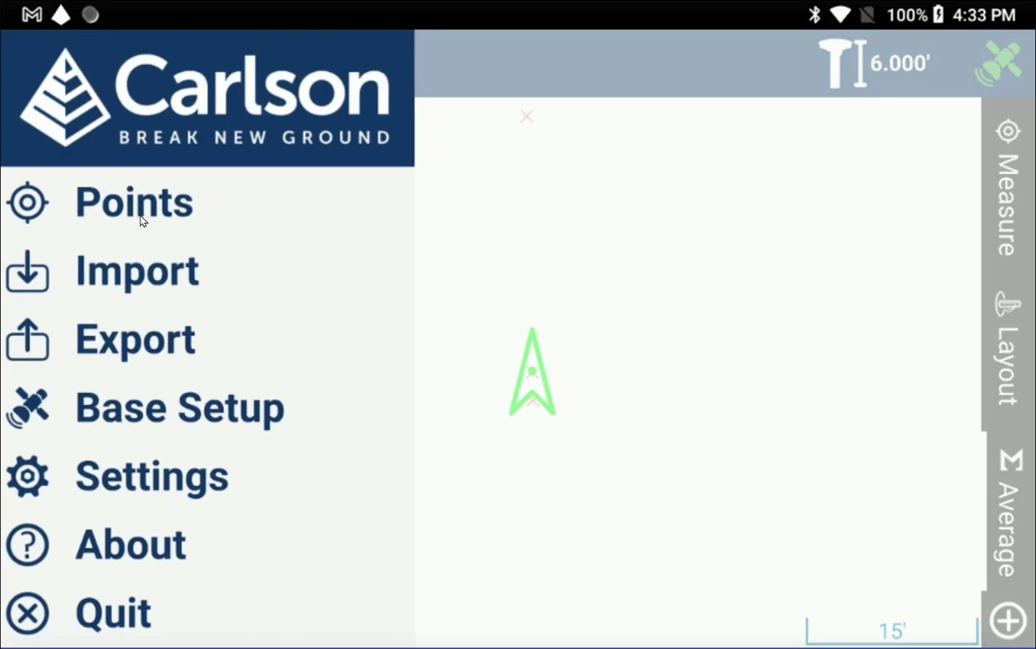
left_click(140, 203)
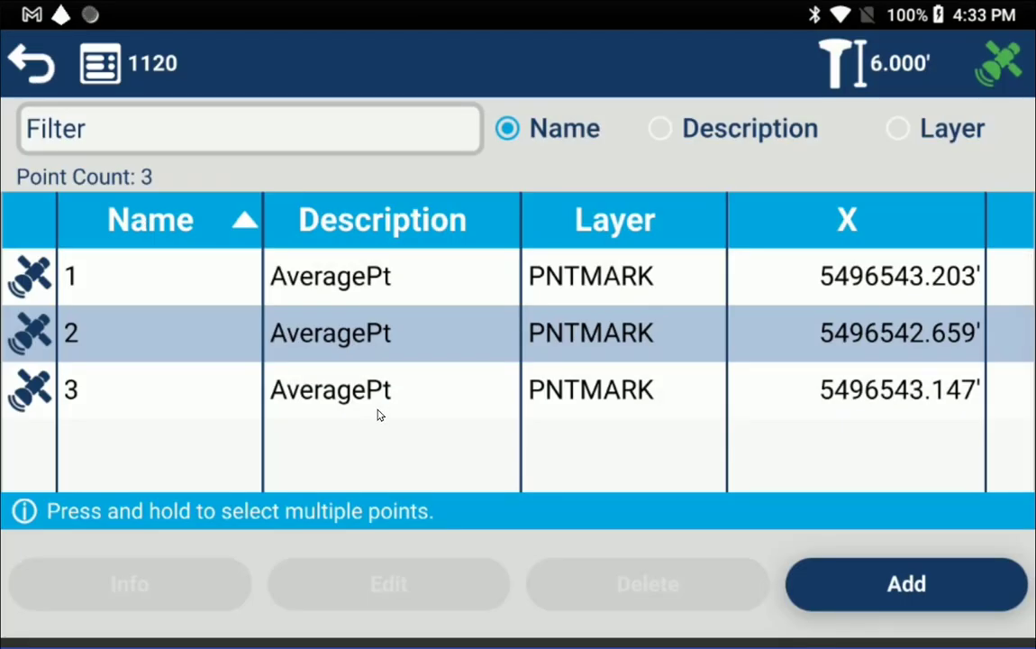
left_click(299, 401)
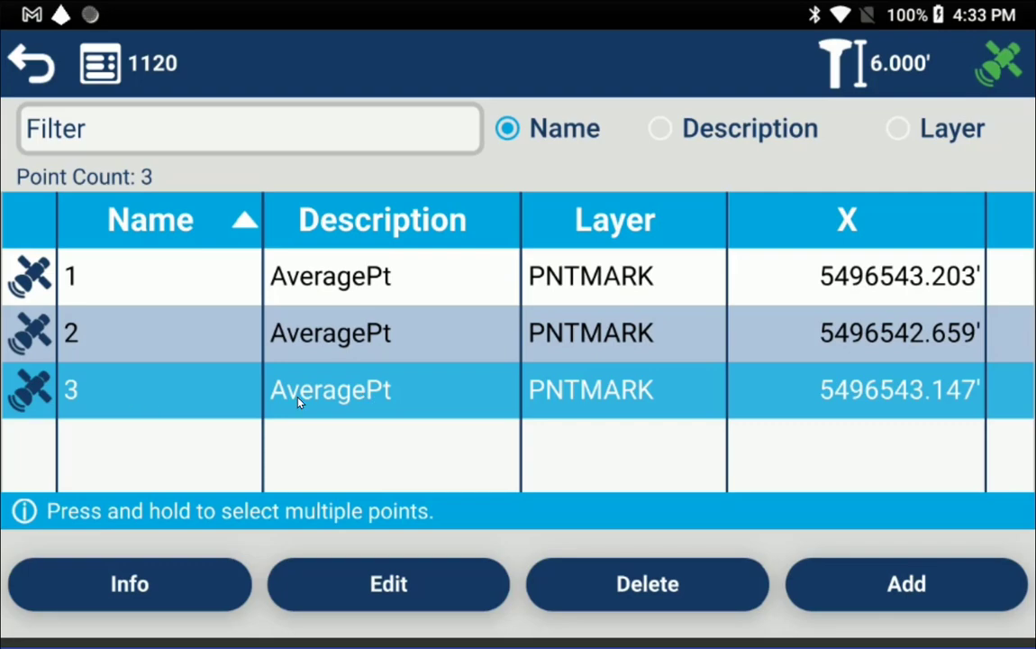
left_click(149, 596)
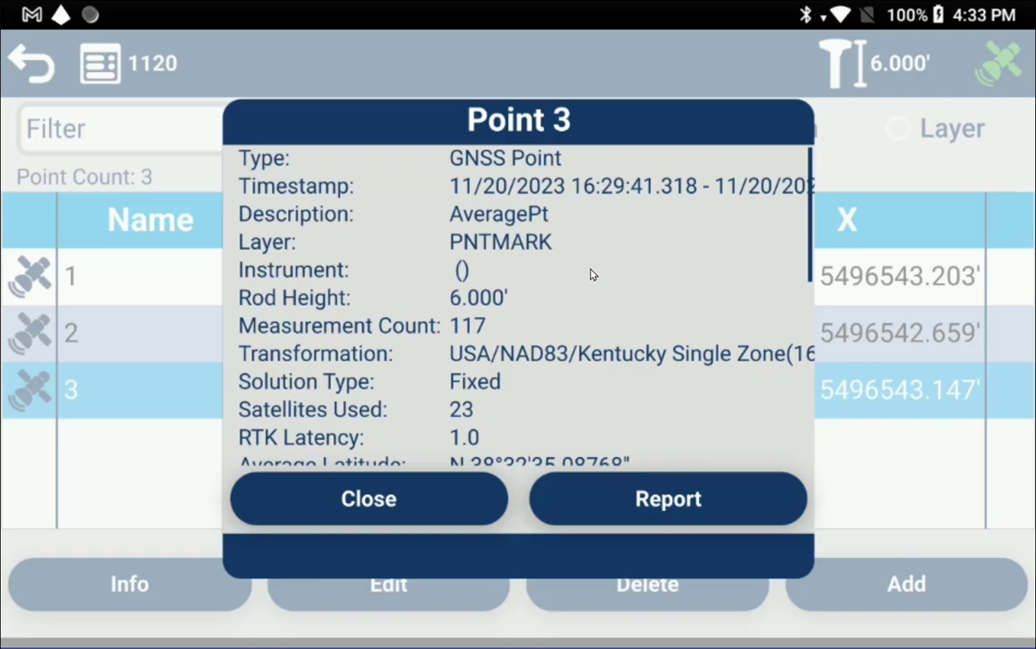
scroll(591, 287, "down", 10)
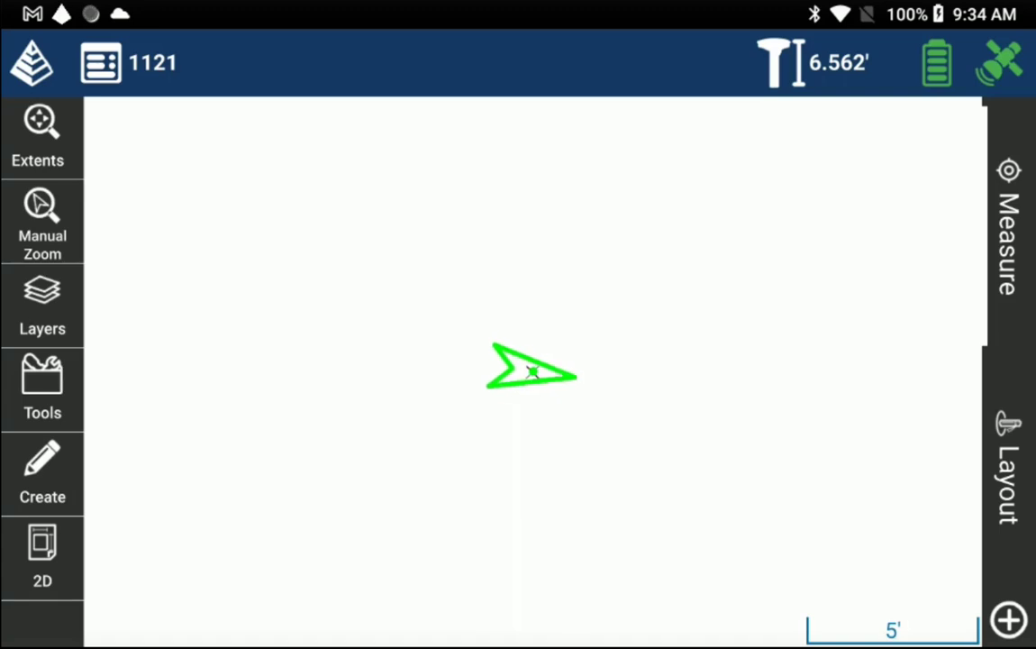
Star GNSS Logging in Routines so a Logging shortcut appears on the map
left_click(1010, 623)
scroll(179, 501, "down", 2)
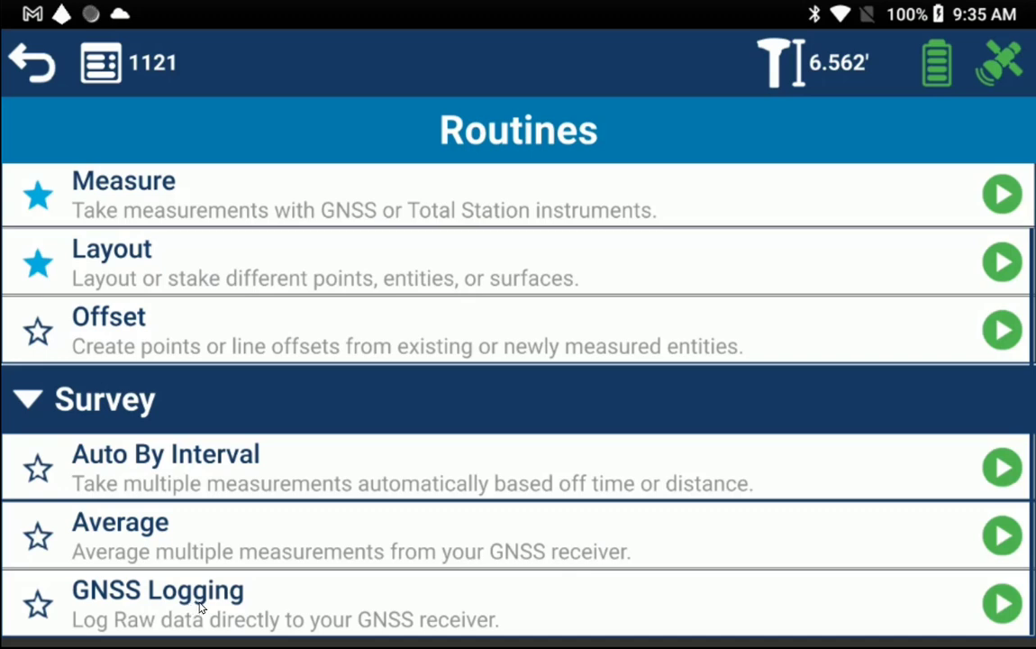
left_click(39, 611)
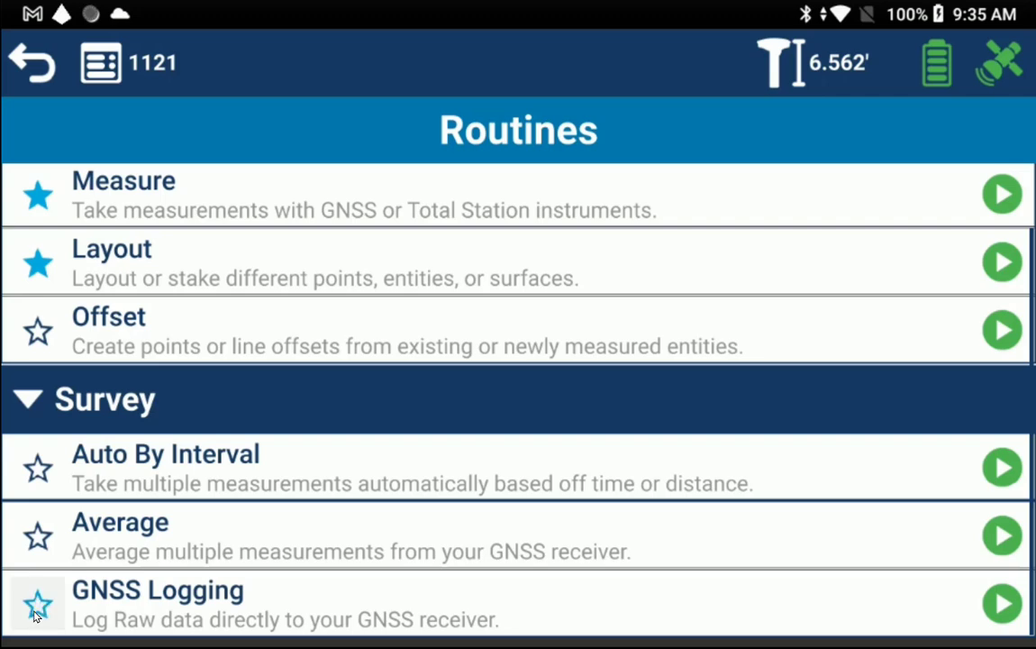
left_click(34, 74)
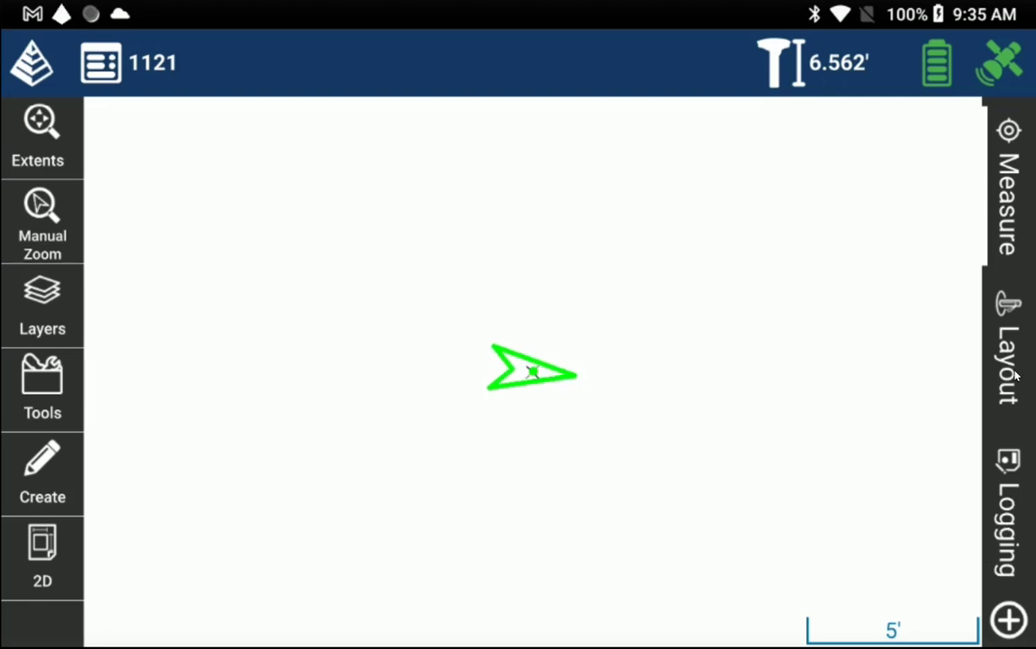
Set raw logging to Static mode with file name 1121d and start logging
left_click(1008, 533)
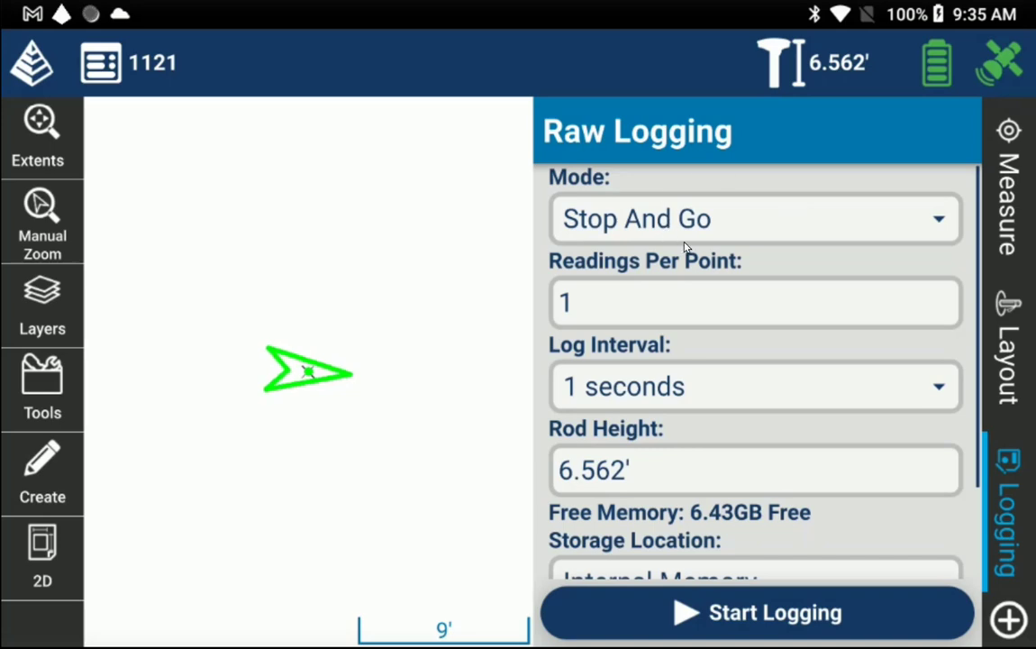
left_click(711, 231)
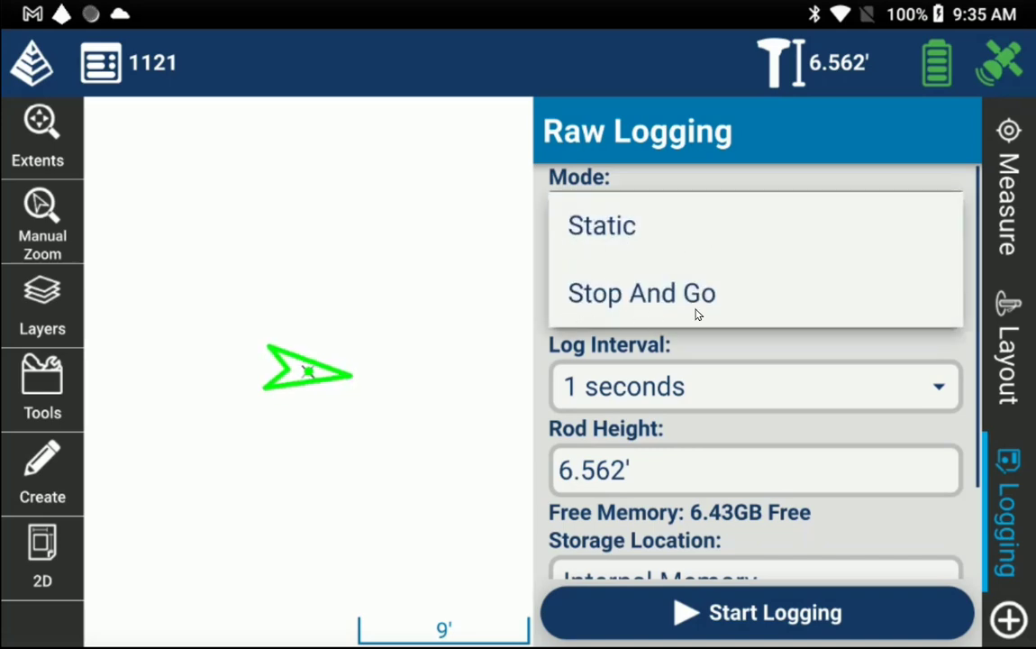
left_click(617, 234)
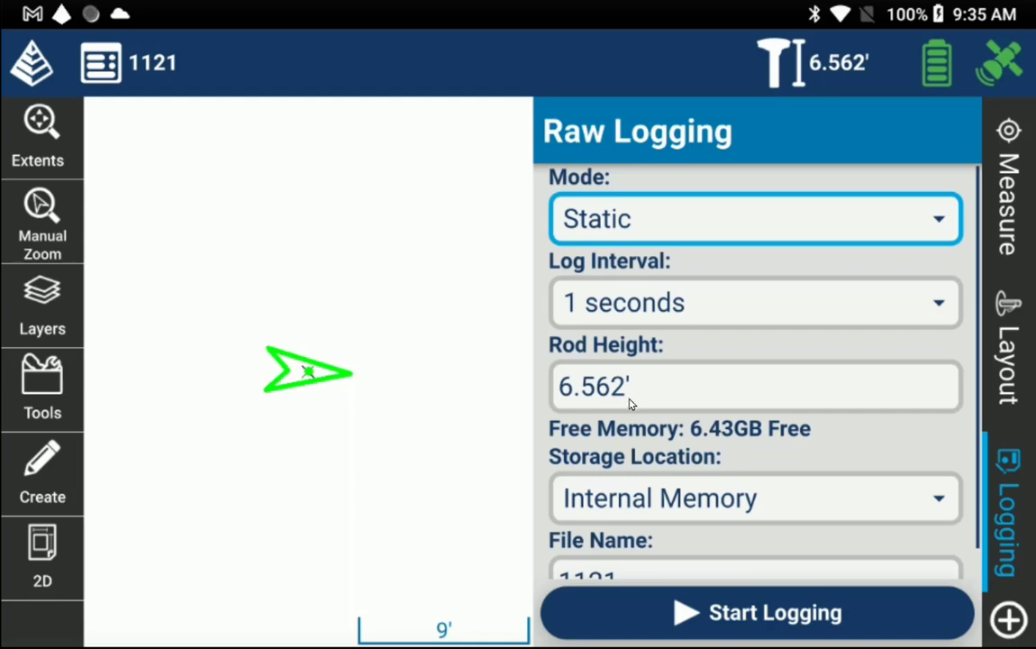
scroll(719, 521, "down", 1)
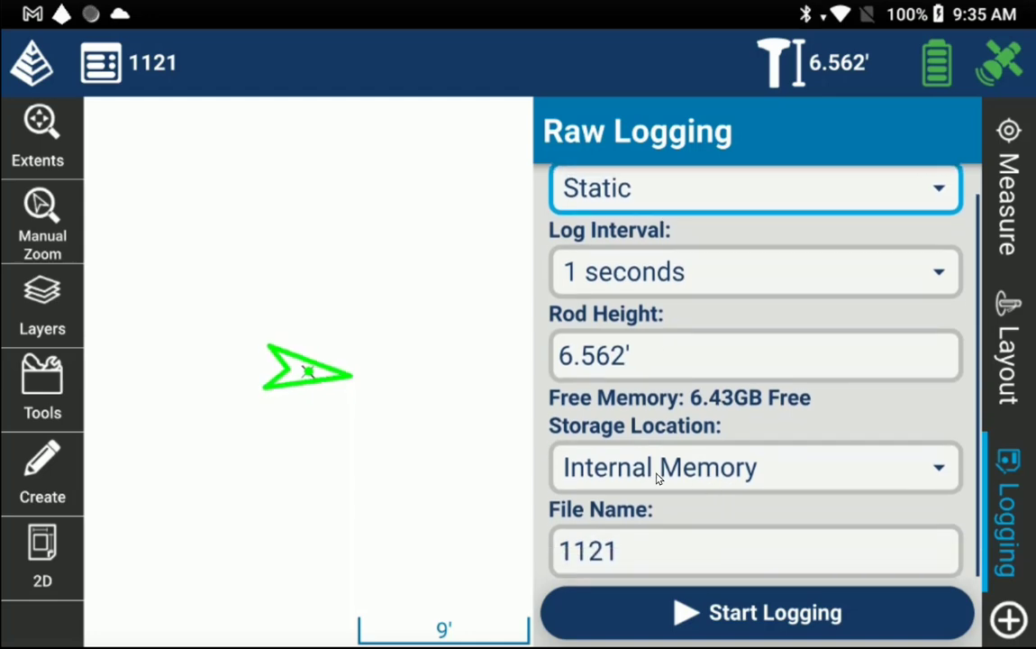
left_click(649, 556)
type("112")
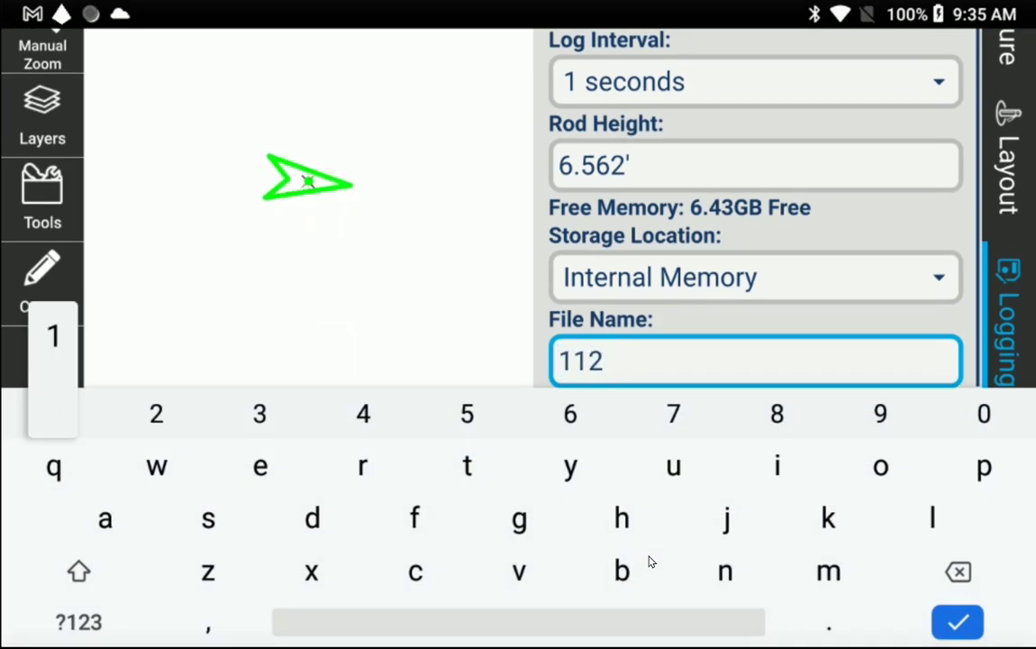
type("1d")
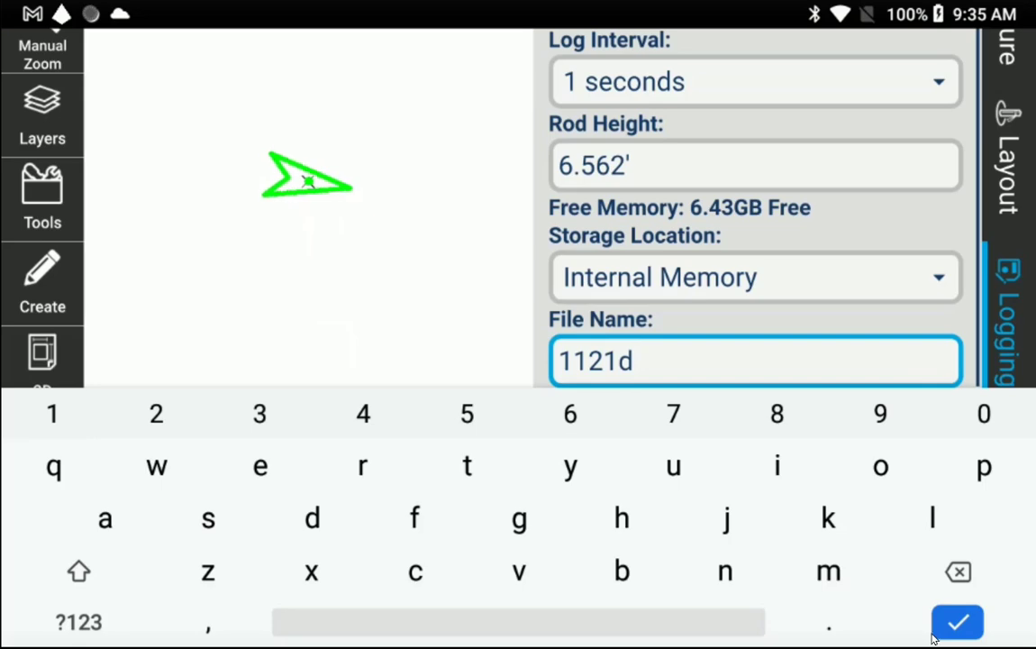
key("Return")
left_click(795, 622)
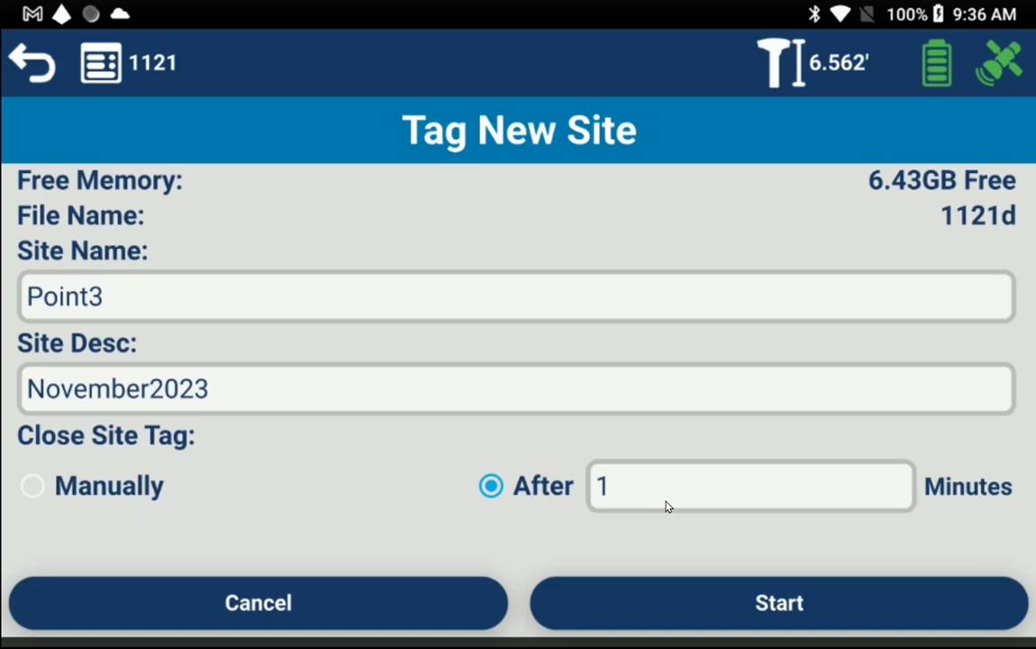
Record the Point3 site (November2023, 1 minute), then close the static log file
left_click(744, 613)
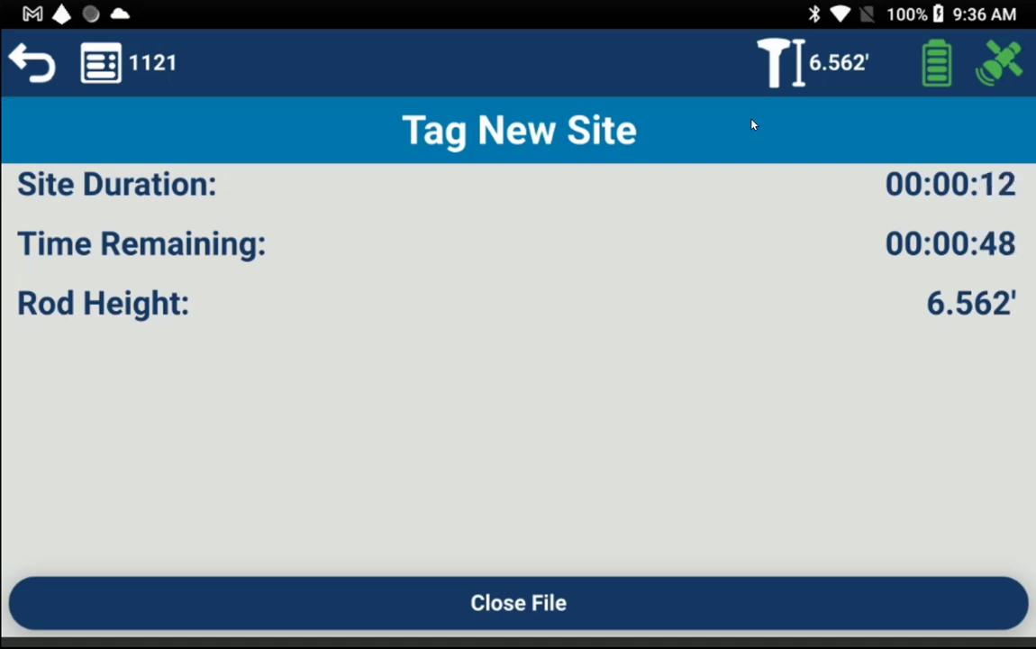
left_click(534, 620)
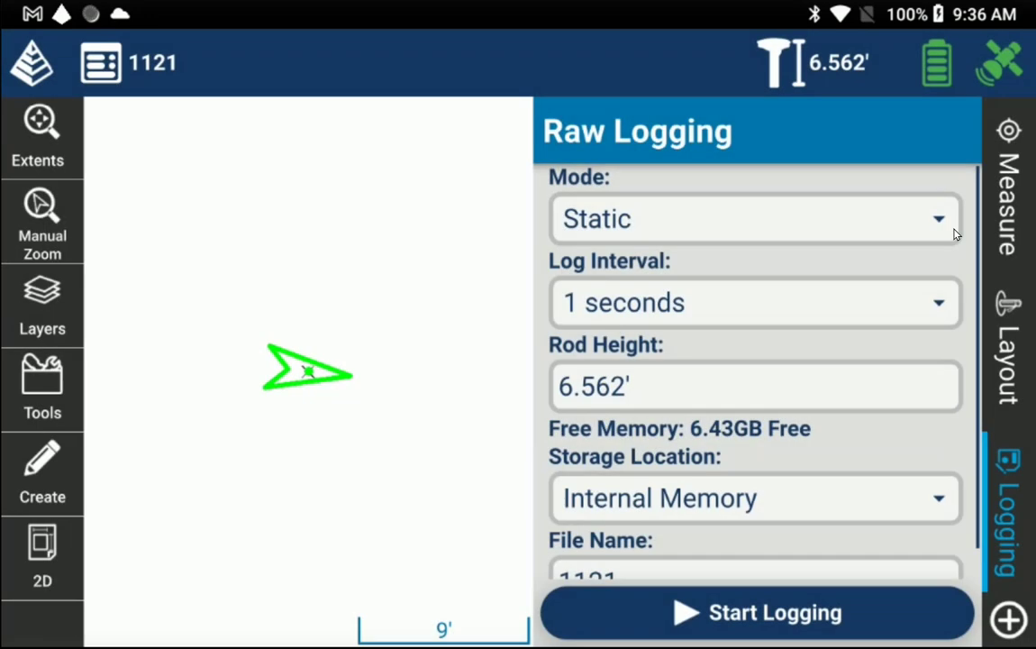
Set the raw logging mode to Stop And Go with 1 reading per point
left_click(859, 212)
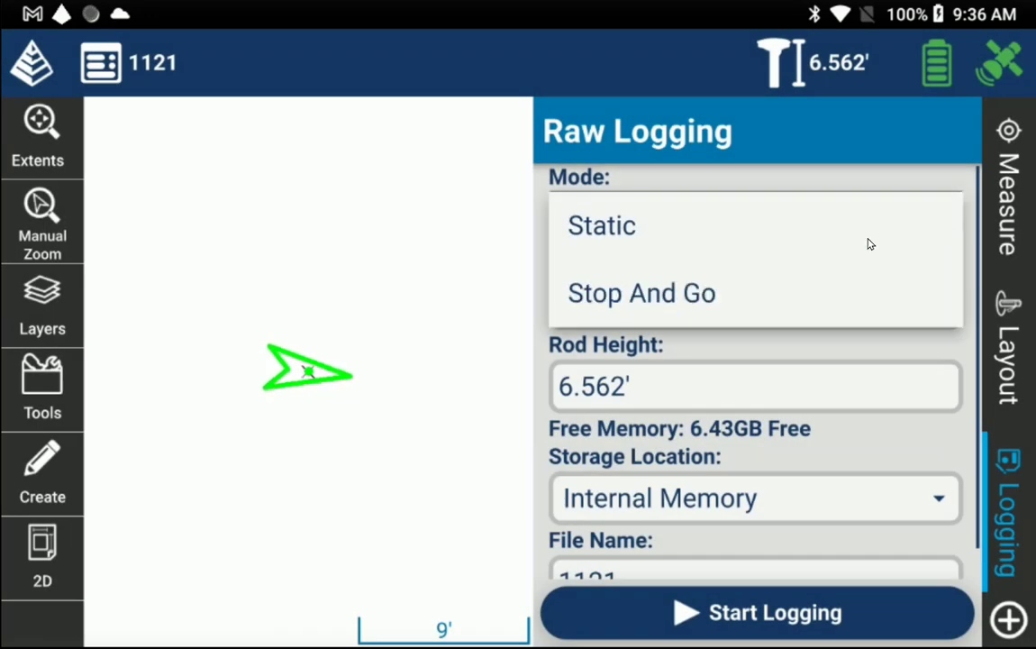
left_click(645, 294)
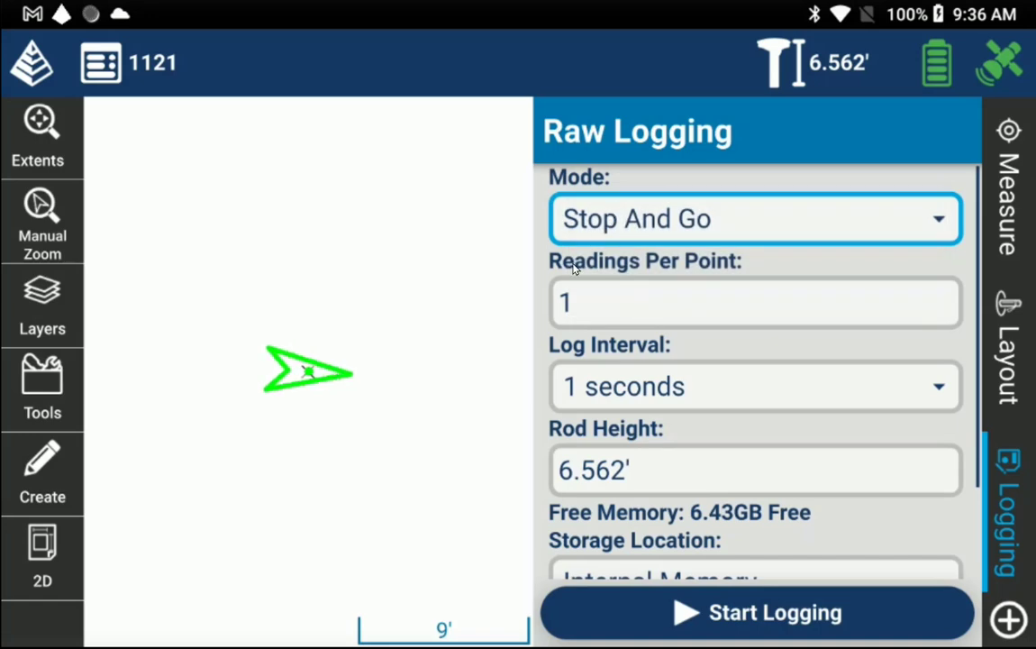
left_click(593, 306)
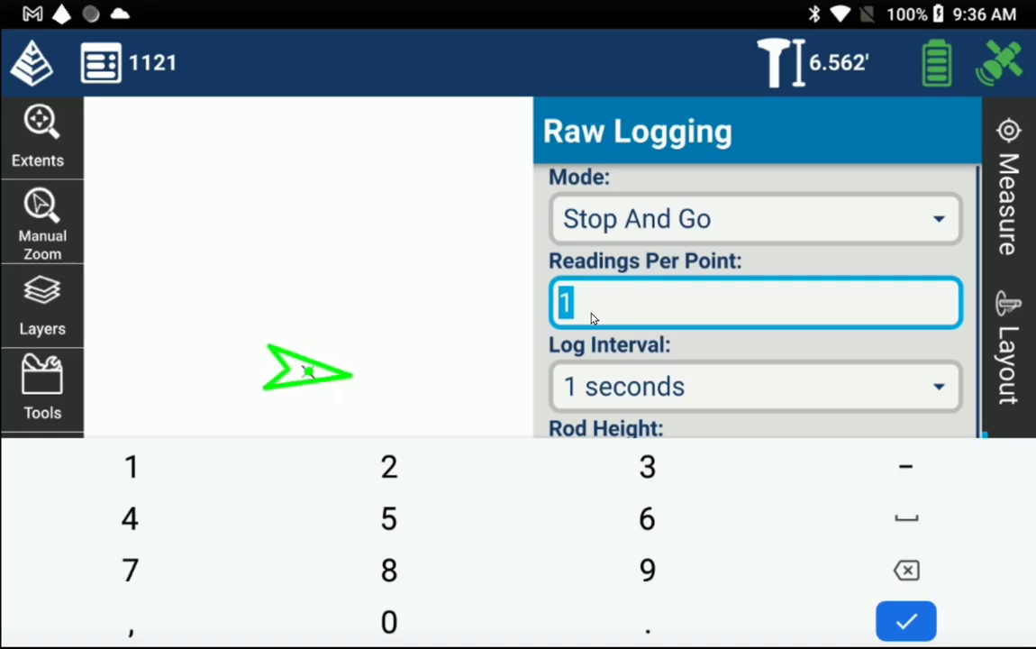
left_click(593, 318)
left_click(595, 315)
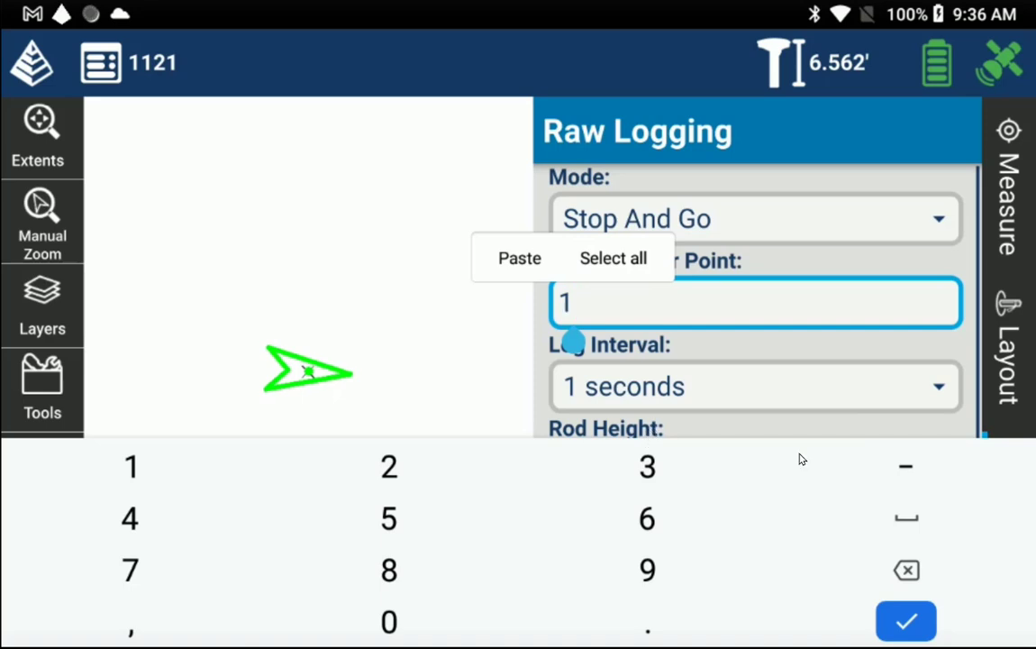
left_click(906, 621)
scroll(712, 468, "down", 2)
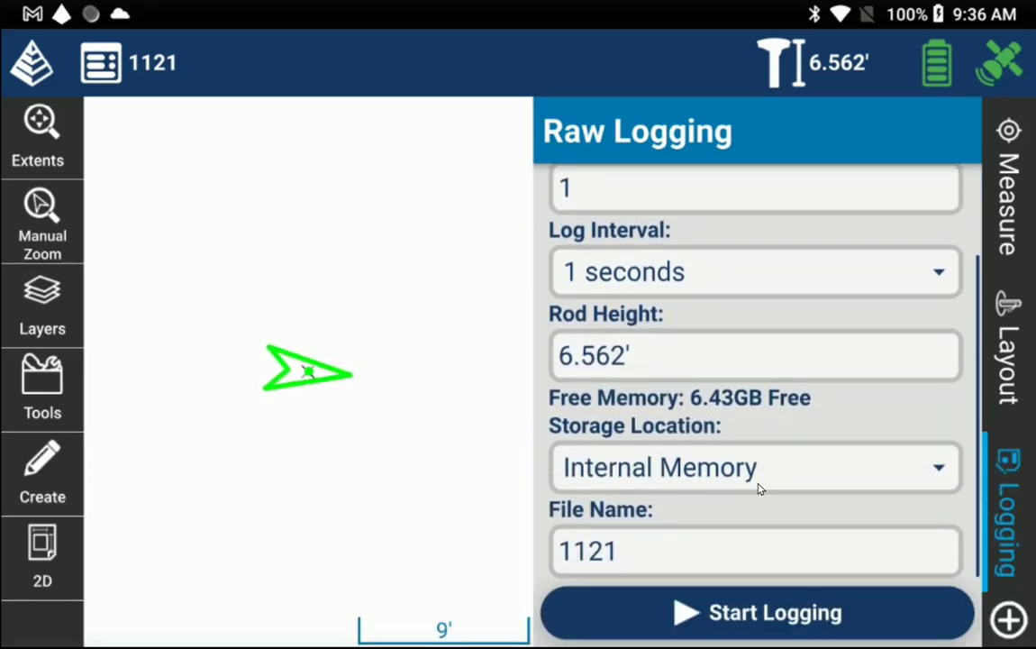
Name the raw log file 1121E and start logging
left_click(755, 611)
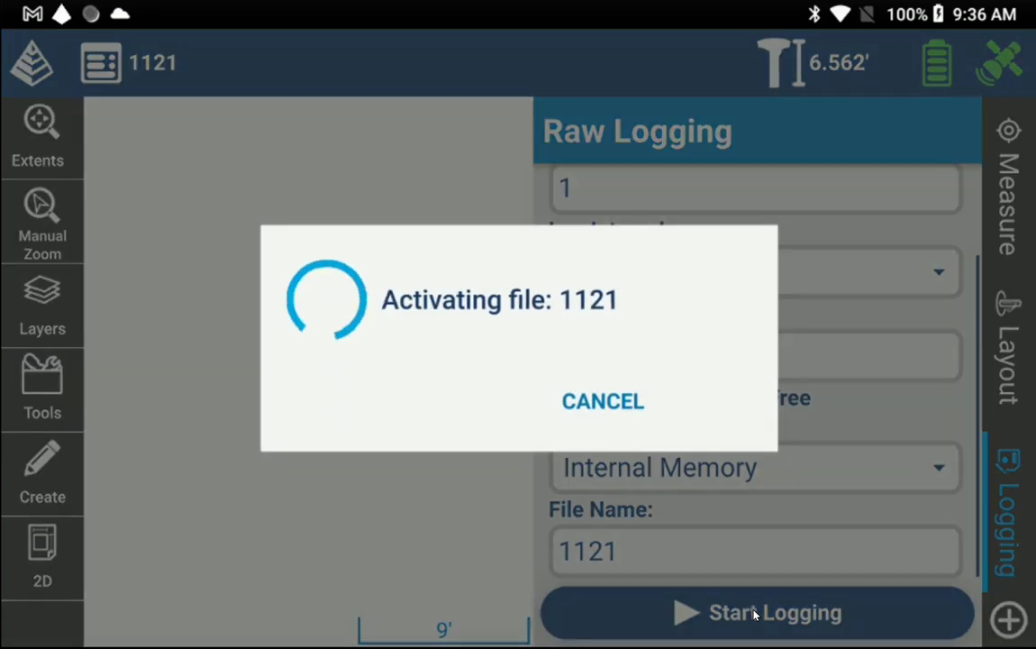
left_click(629, 465)
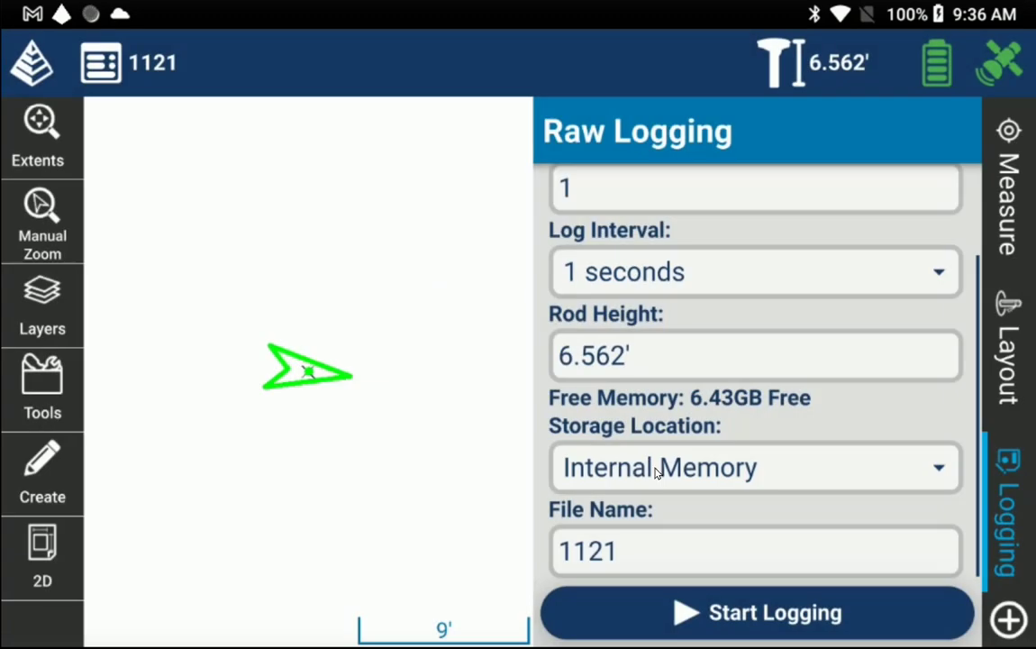
left_click(659, 551)
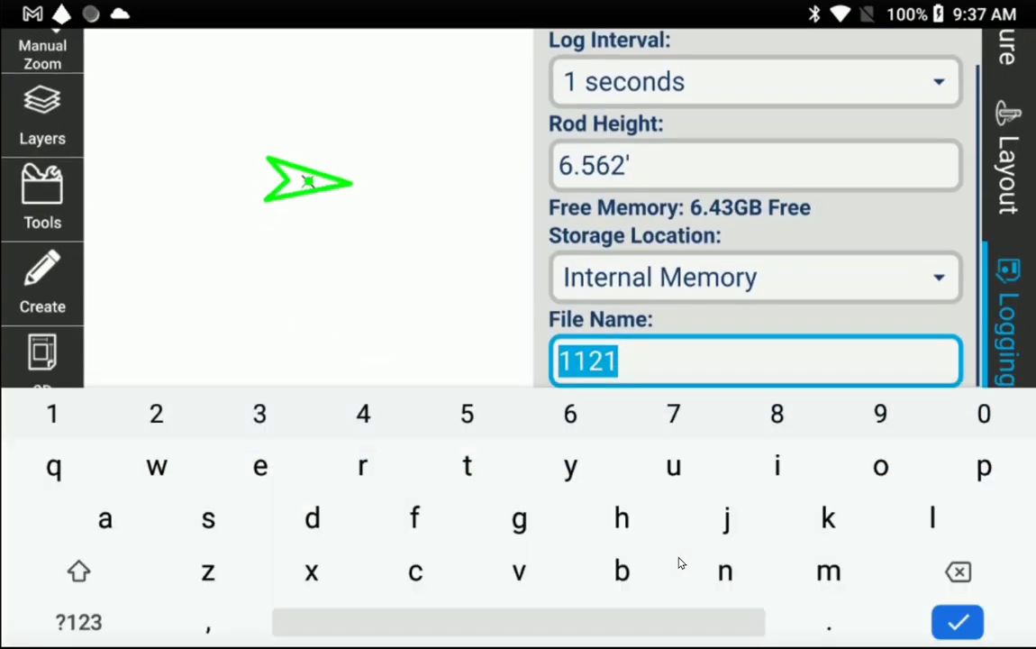
type("11")
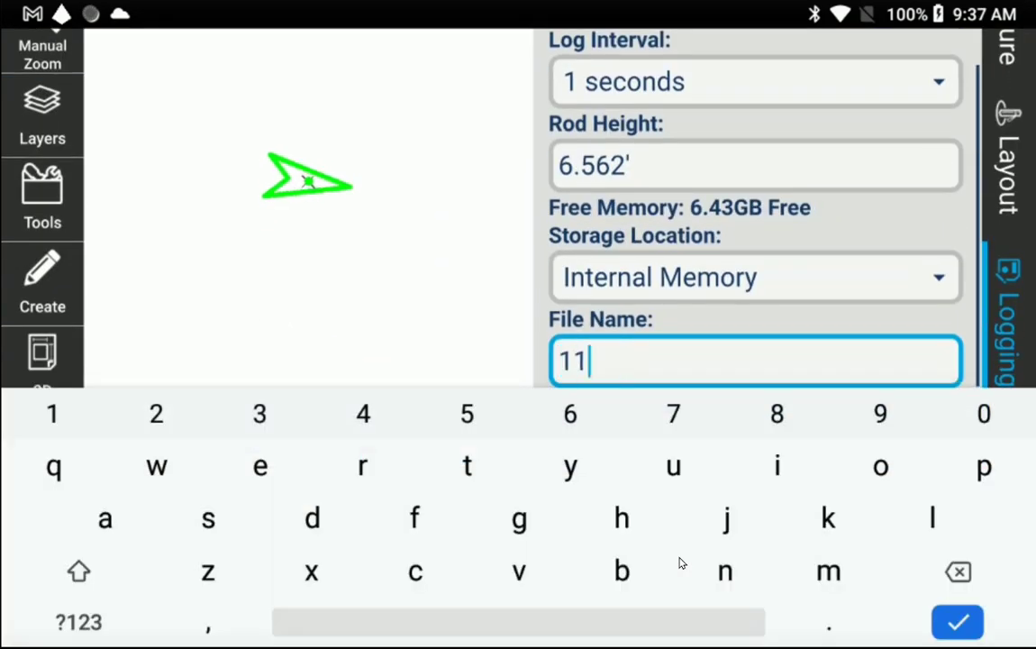
type("212E")
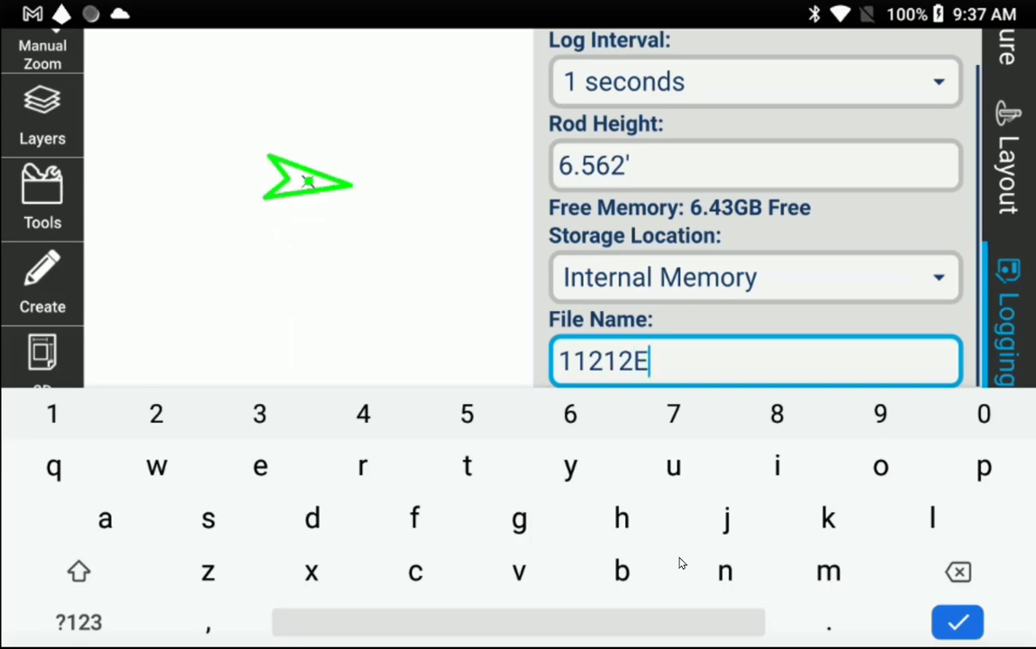
key("BackSpace")
key("BackSpace")
key("BackSpace")
type("1E")
key("Return")
left_click(728, 612)
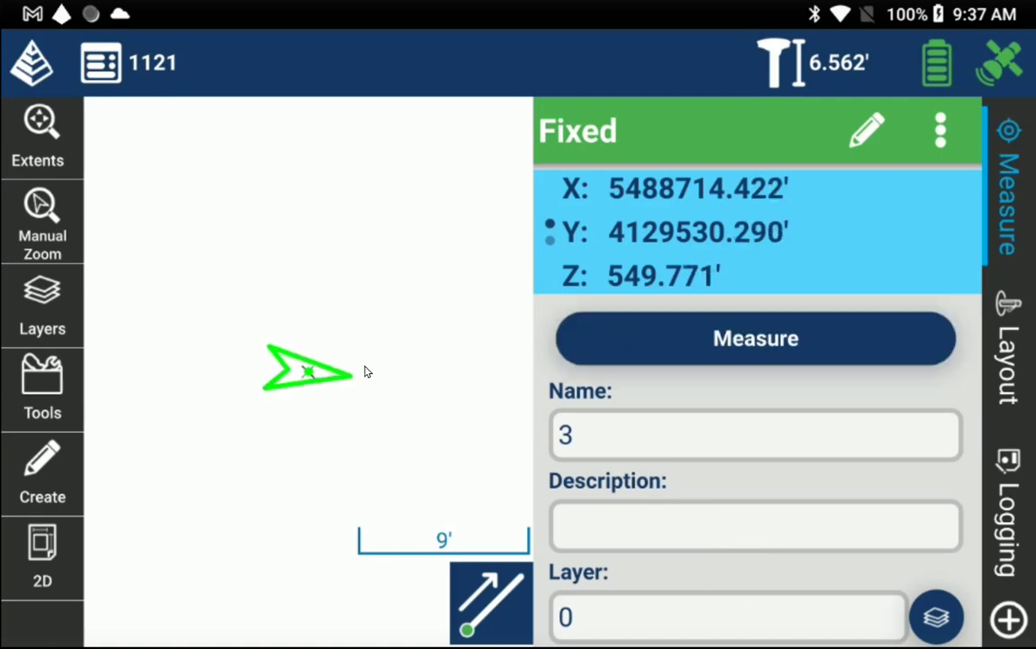
Measure and store point 3, then stop the 1121E raw log from the Logging tab
left_click(761, 343)
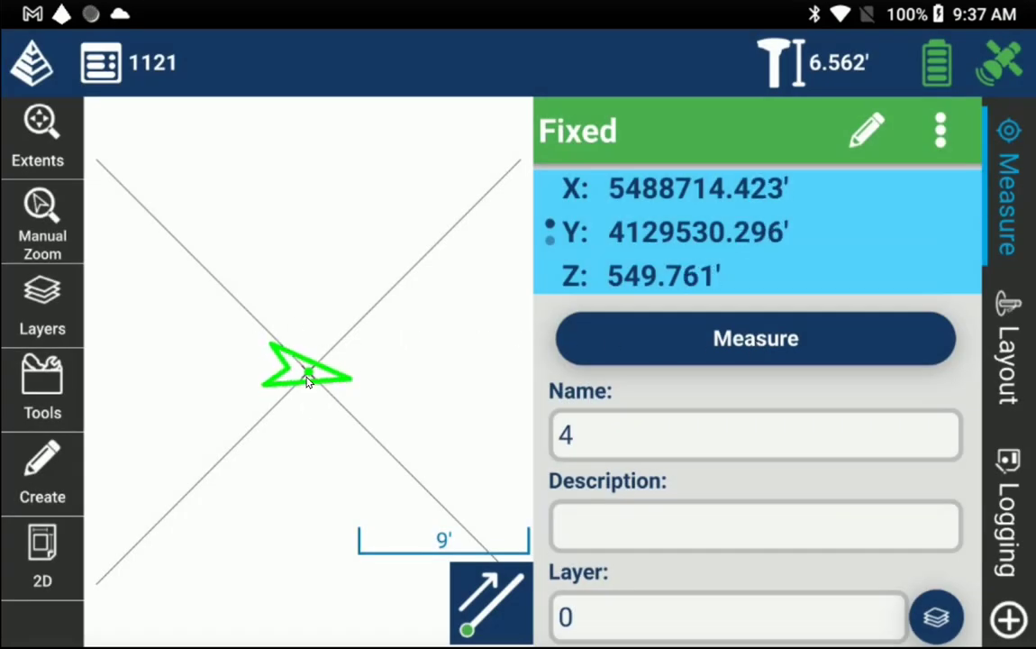
left_click(1009, 518)
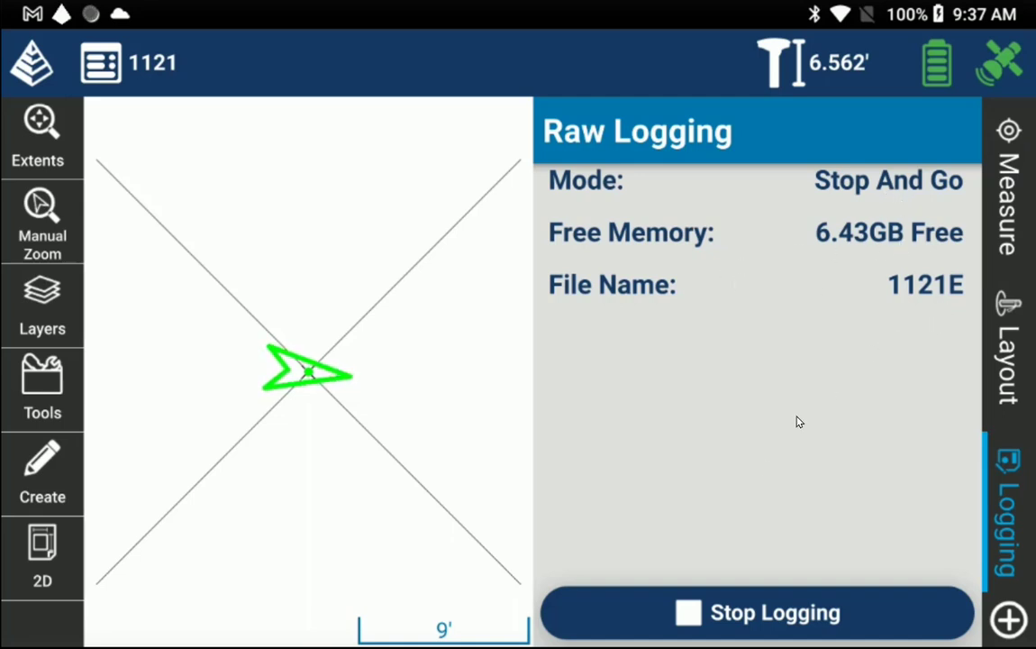
left_click(750, 622)
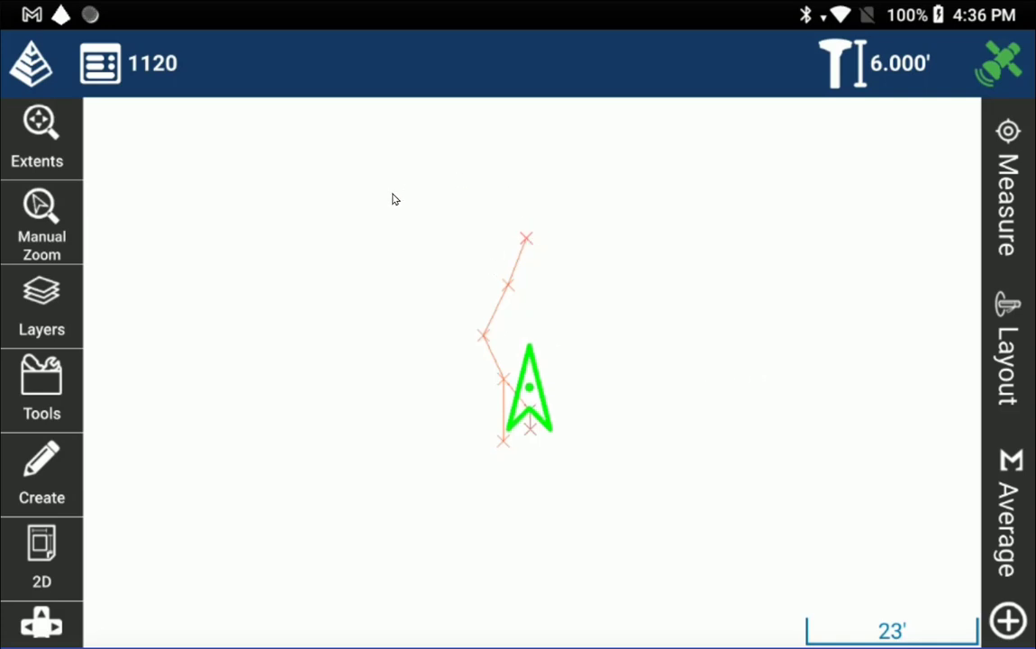
Start a Line Report using the Pick selection mode
scroll(568, 464, "up", 3)
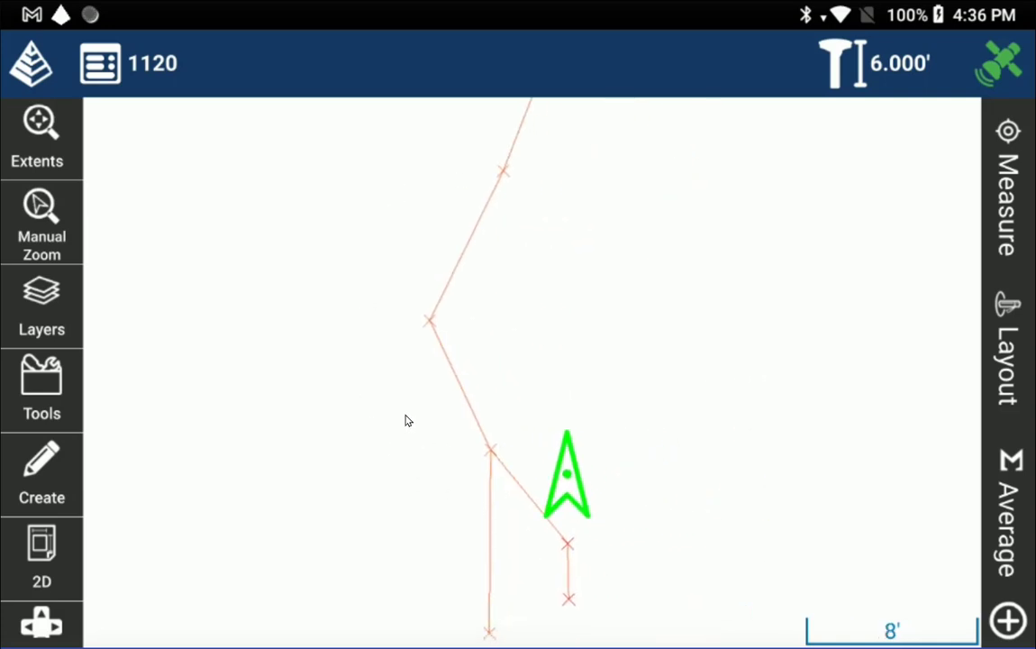
scroll(415, 415, "down", 2)
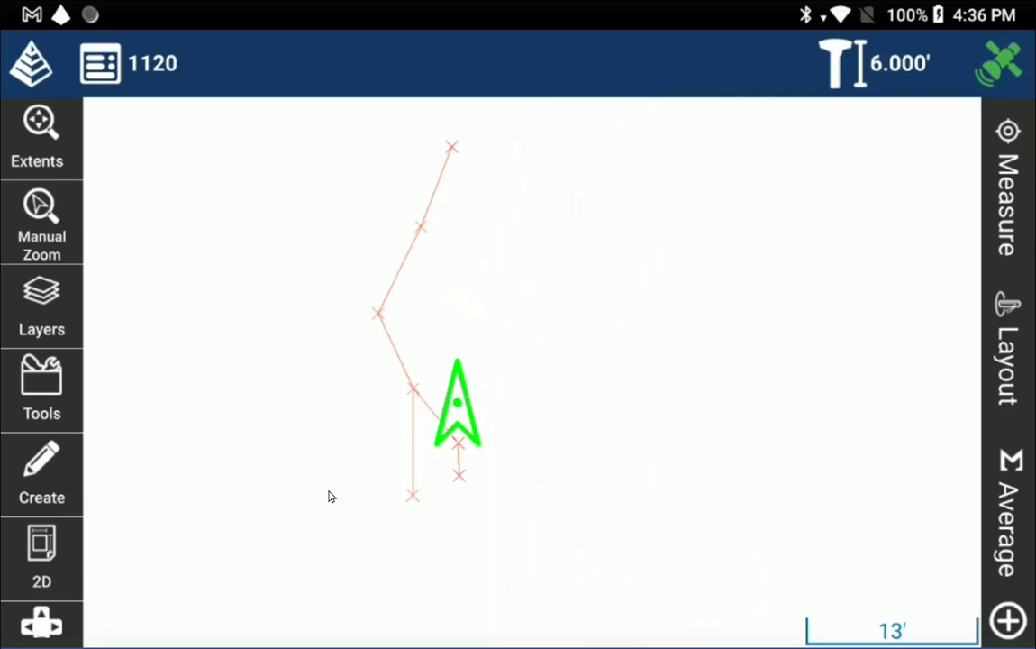
left_click(50, 400)
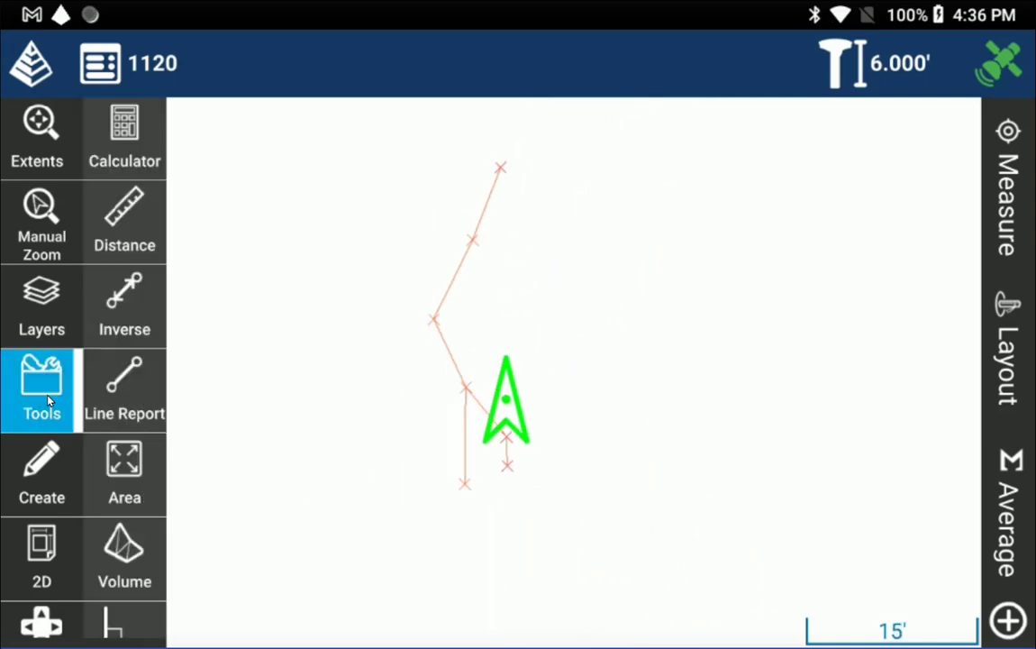
left_click(141, 401)
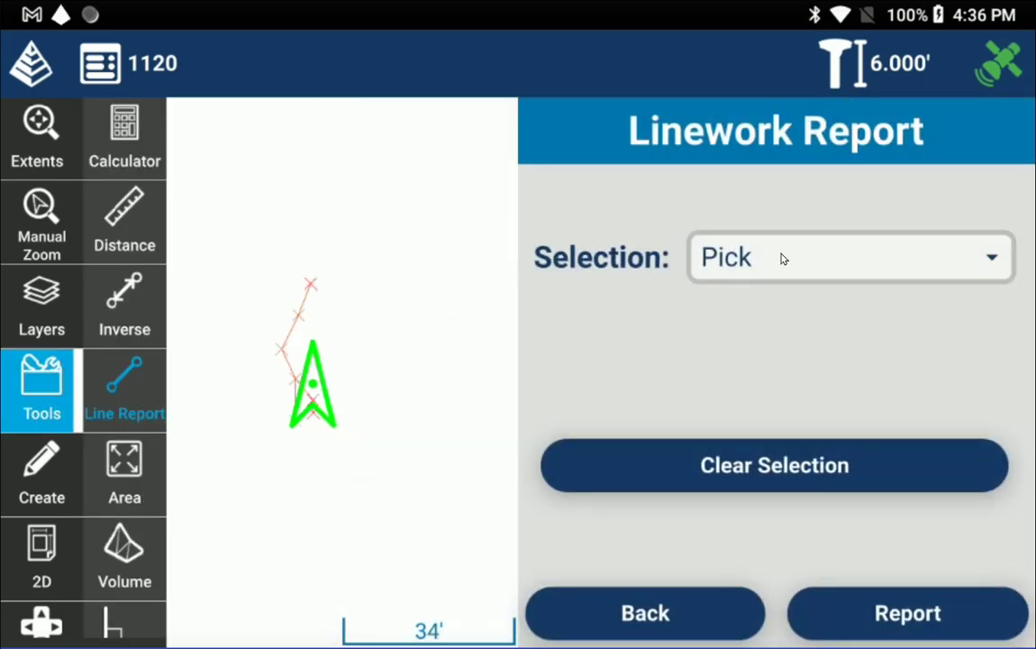
left_click(782, 258)
left_click(717, 258)
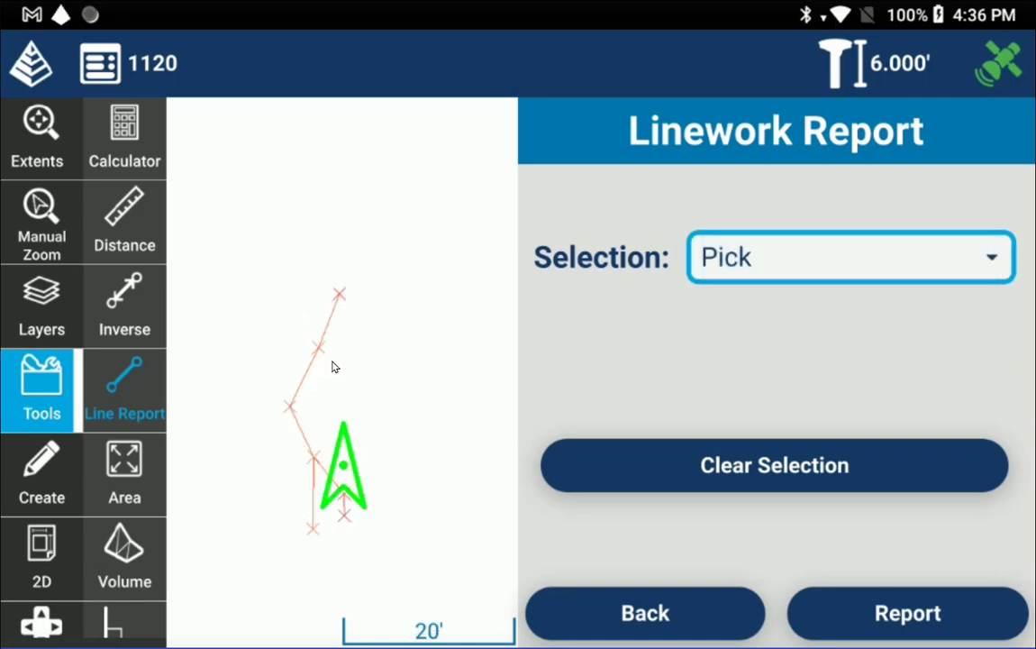
Pick the three connected polylines, totalling 36.564' over 9 vertices
left_click(305, 380)
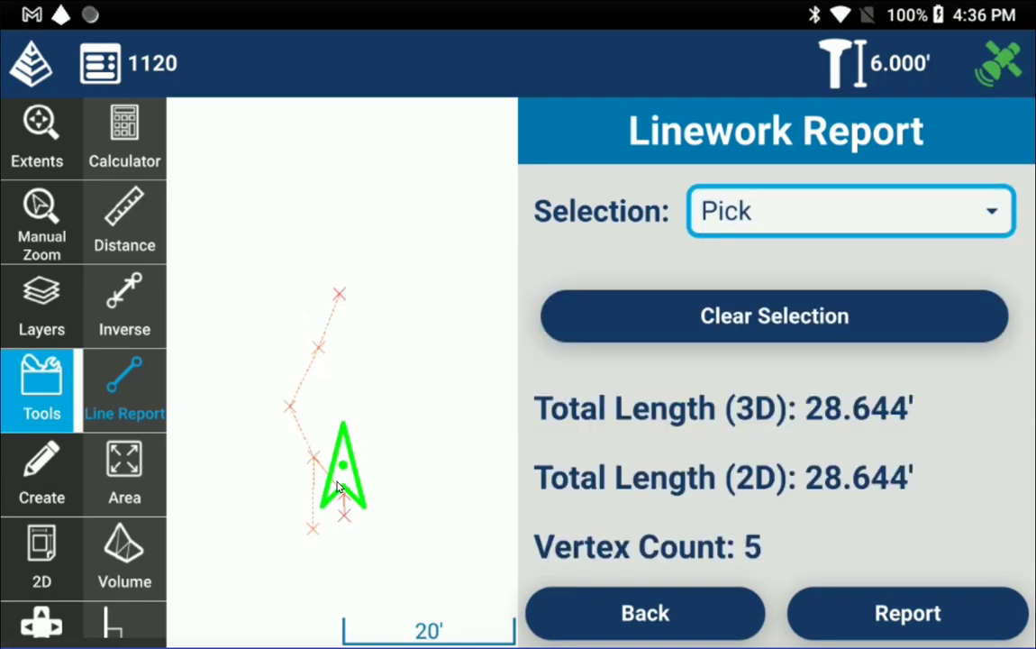
scroll(360, 504, "up", 3)
left_click_drag(375, 473, 316, 190)
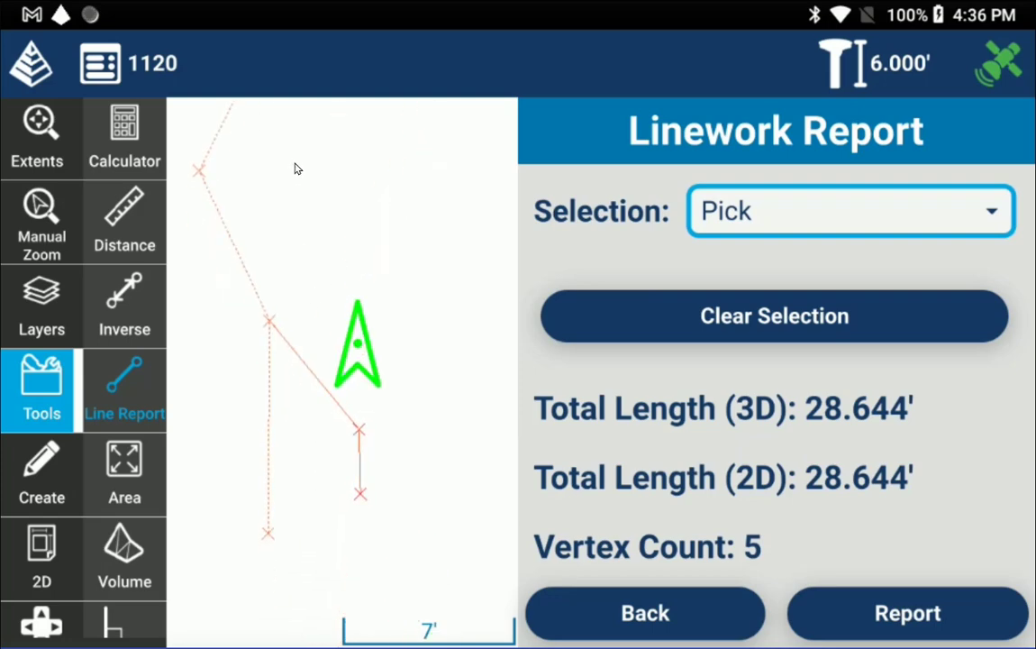
left_click(316, 378)
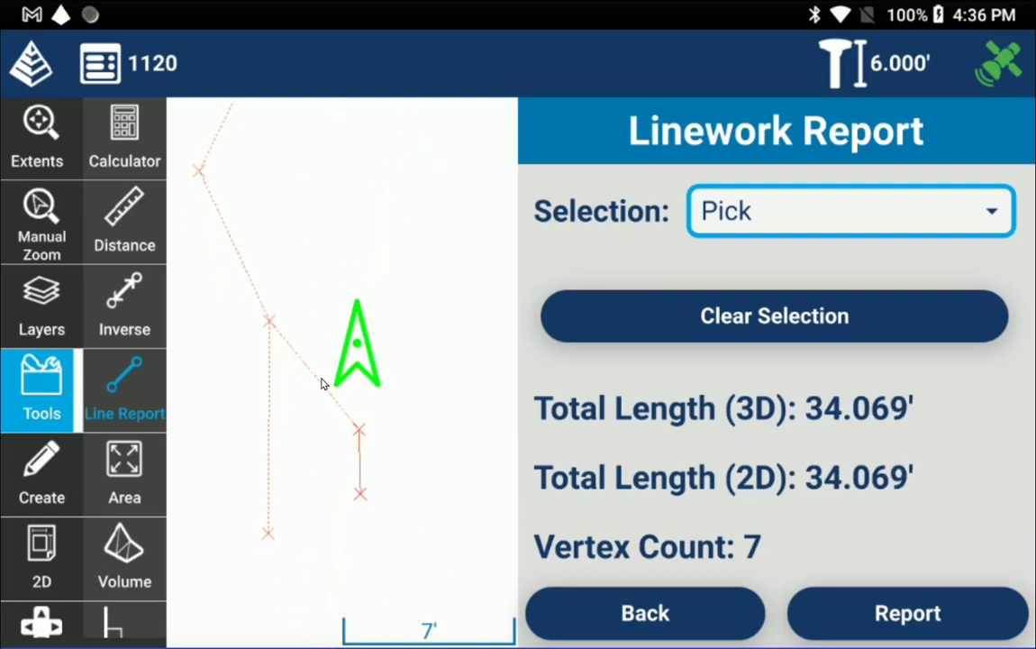
left_click(361, 475)
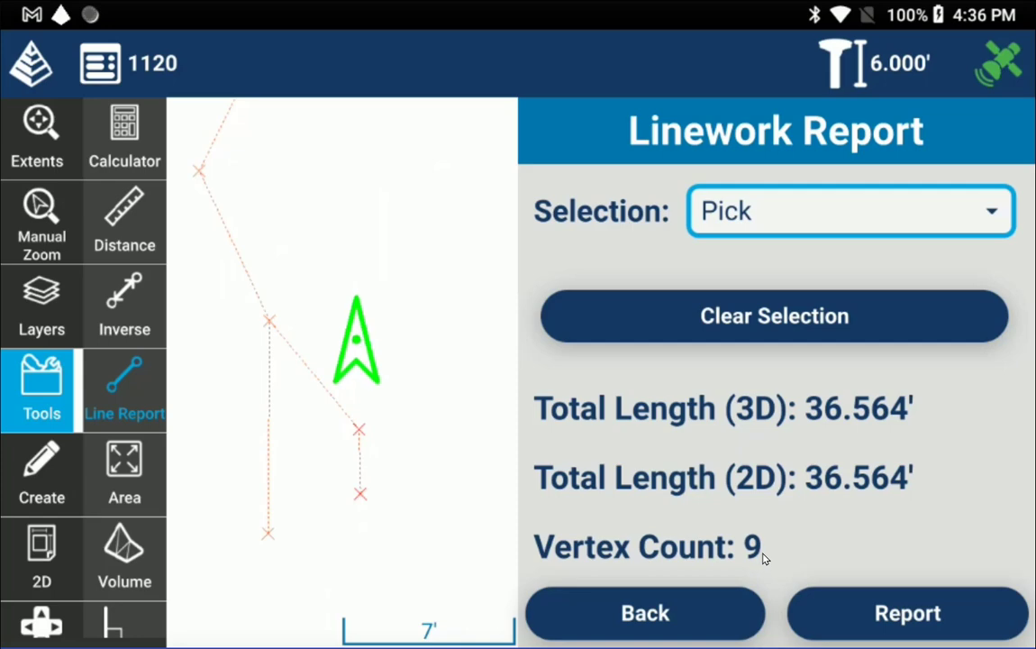
Export the linework report in HTML format as LineworkReport.html
left_click(860, 622)
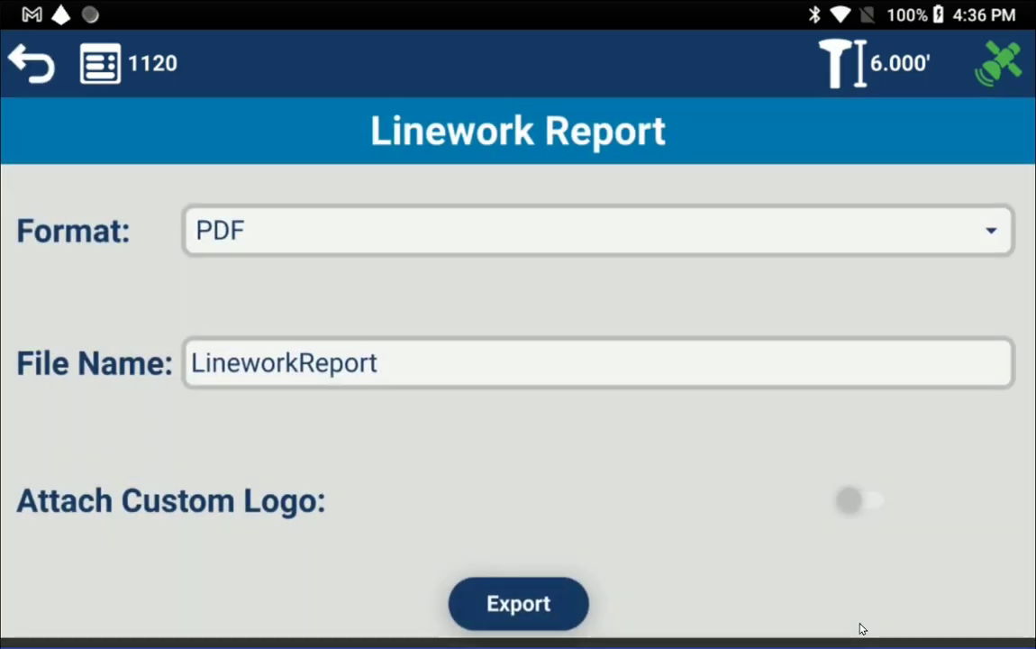
left_click(398, 229)
left_click(294, 303)
left_click(496, 606)
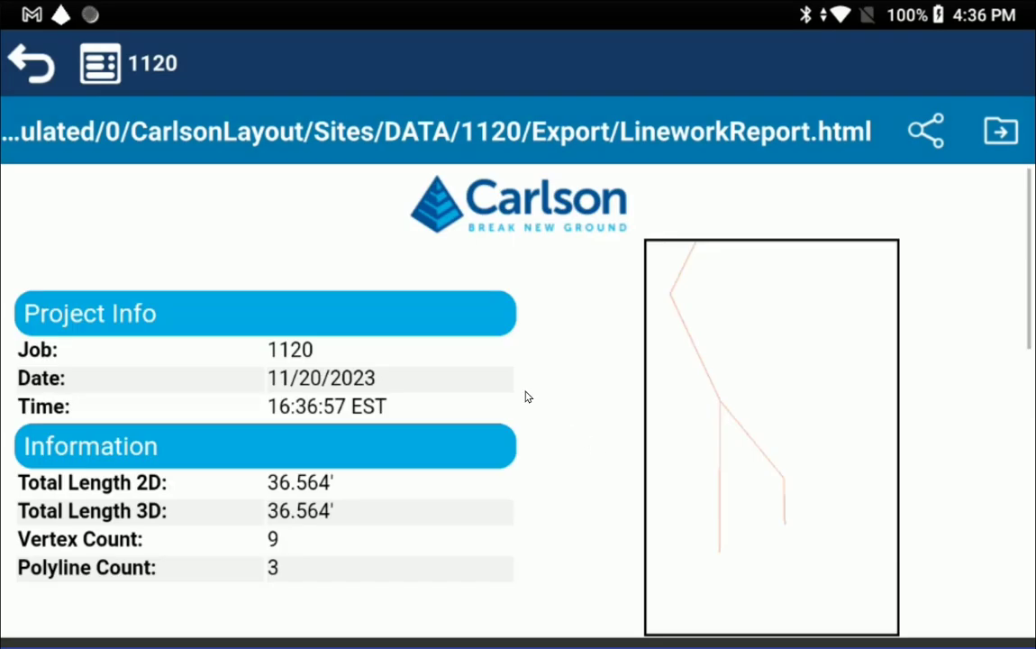
Review the report's totals and per-polyline segment lengths, then return to the map
scroll(472, 376, "down", 2)
scroll(474, 379, "up", 2)
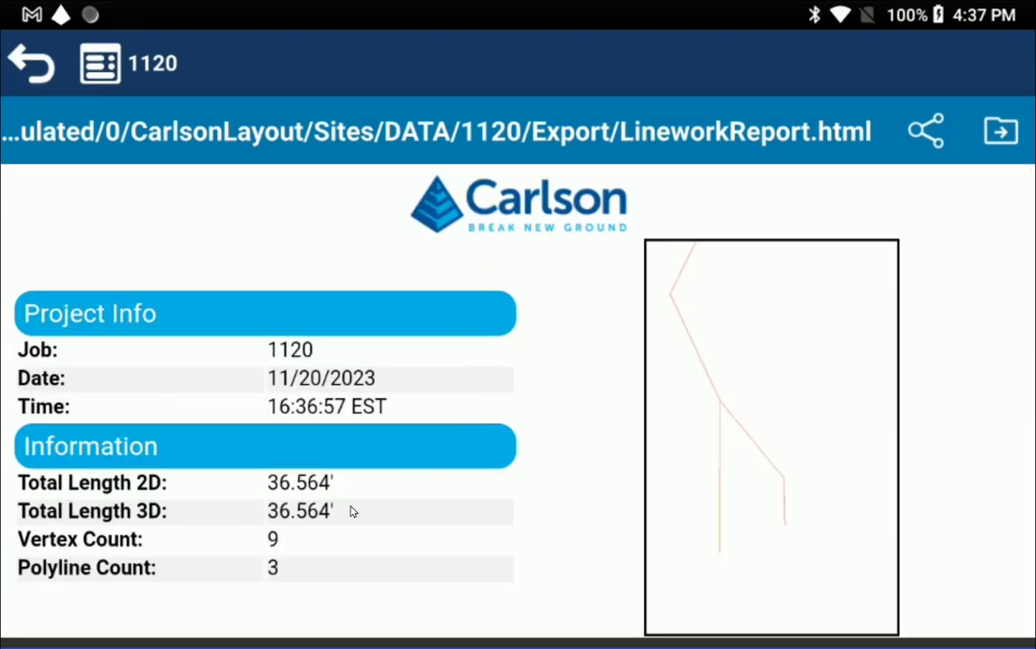
scroll(352, 511, "down", 2)
scroll(436, 483, "down", 10)
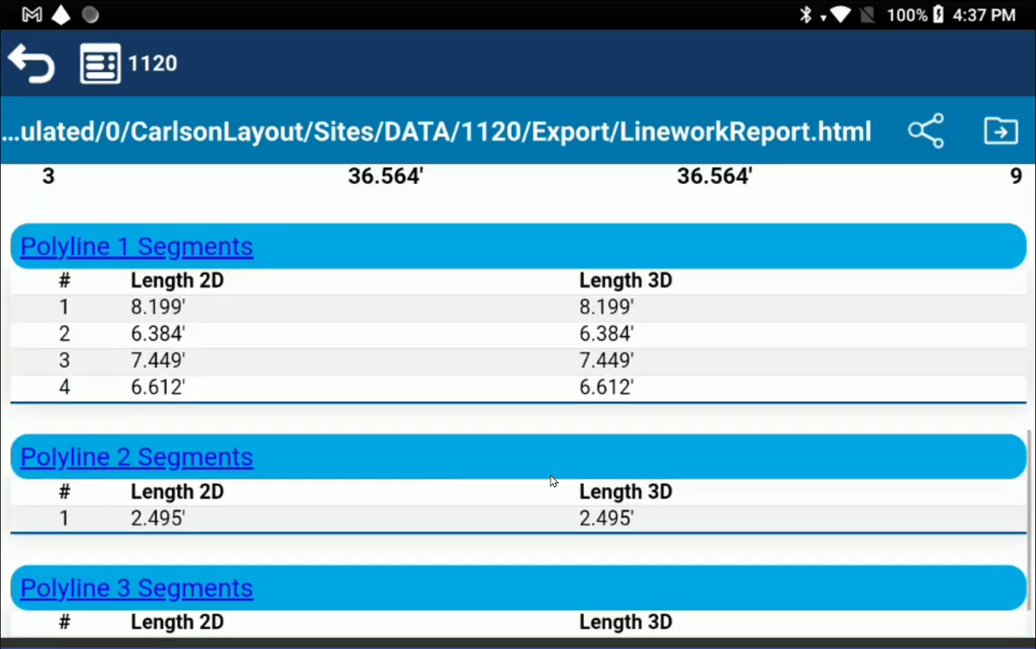
left_click(43, 63)
left_click(43, 63)
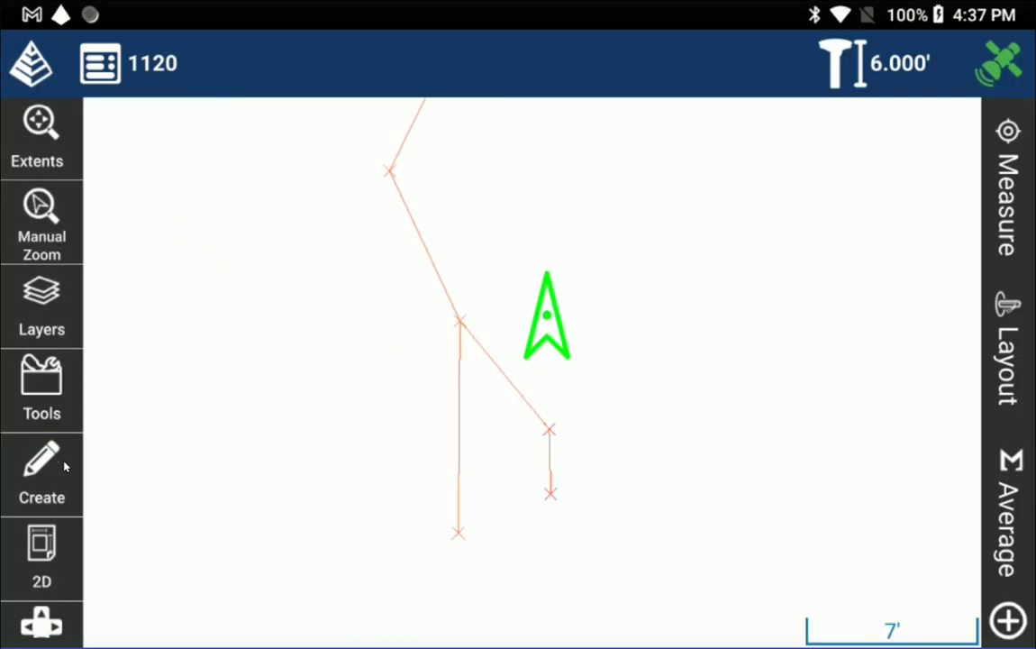
Run an Angle Check on points 4, 5 and 3, reading 39°54'56", then close Tools
left_click(43, 413)
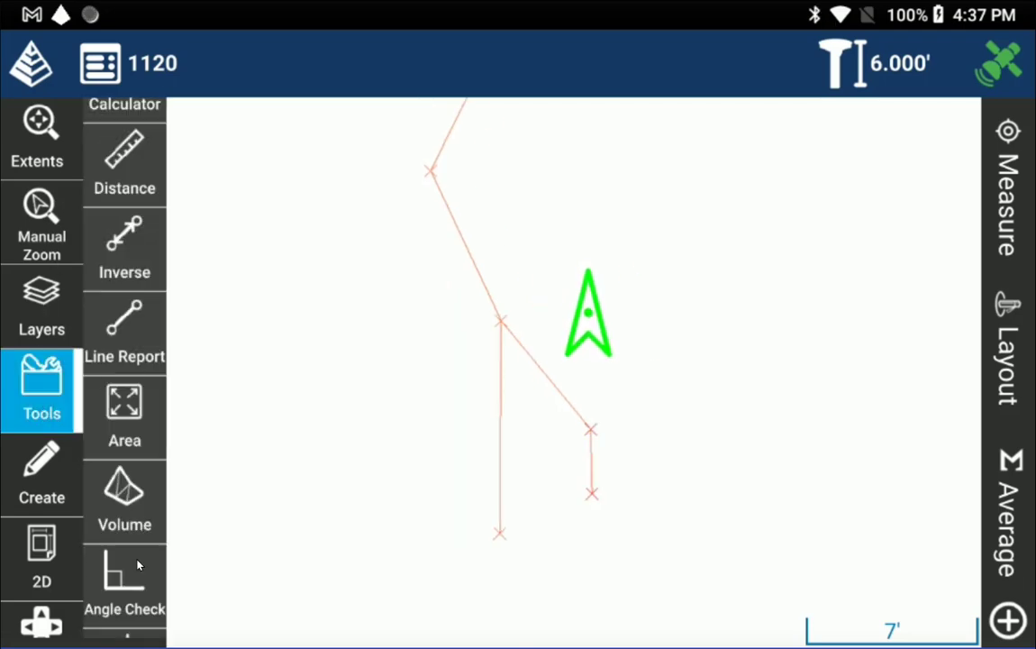
left_click(133, 590)
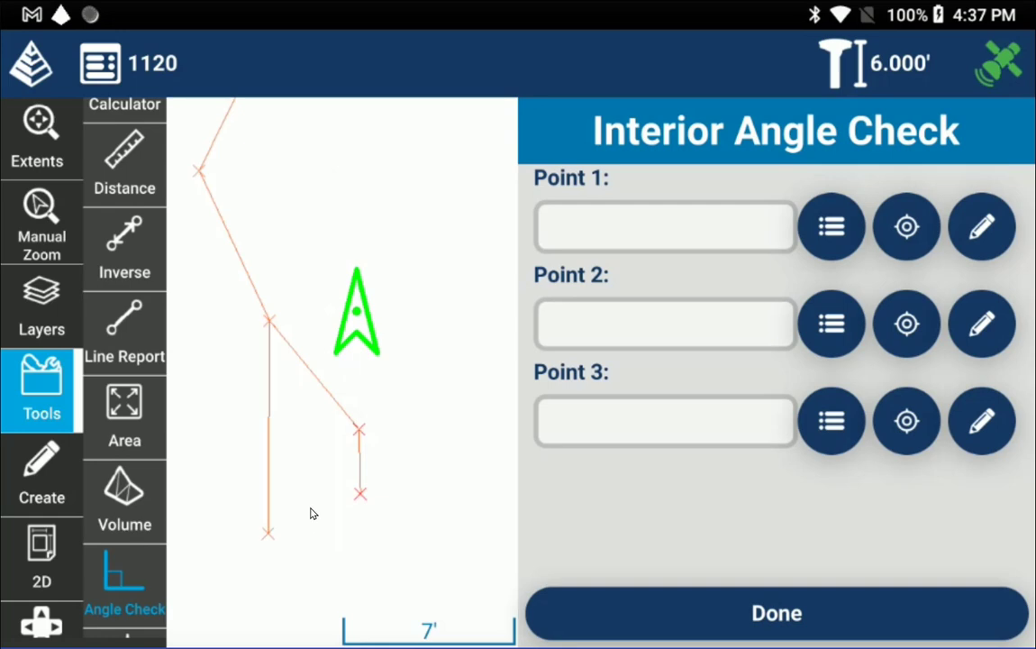
left_click(269, 534)
left_click(268, 323)
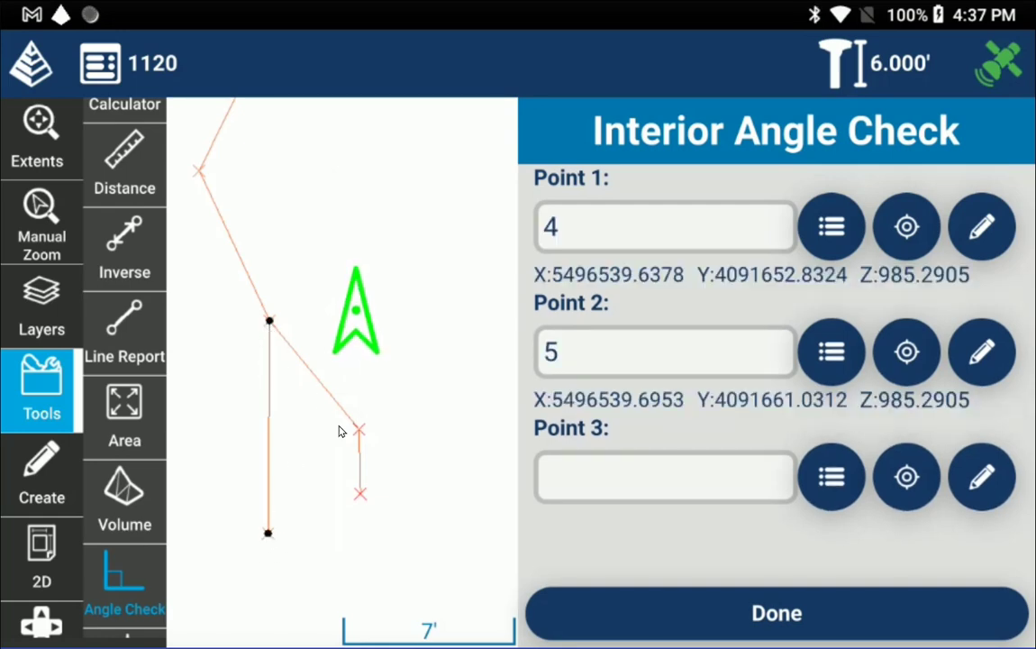
left_click(360, 431)
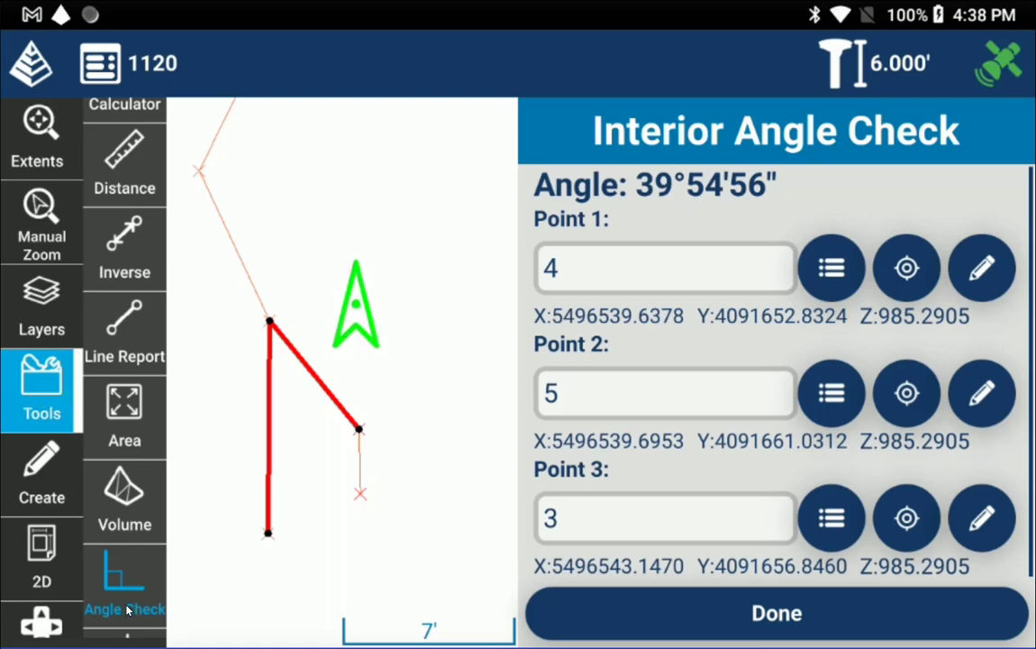
left_click(305, 420)
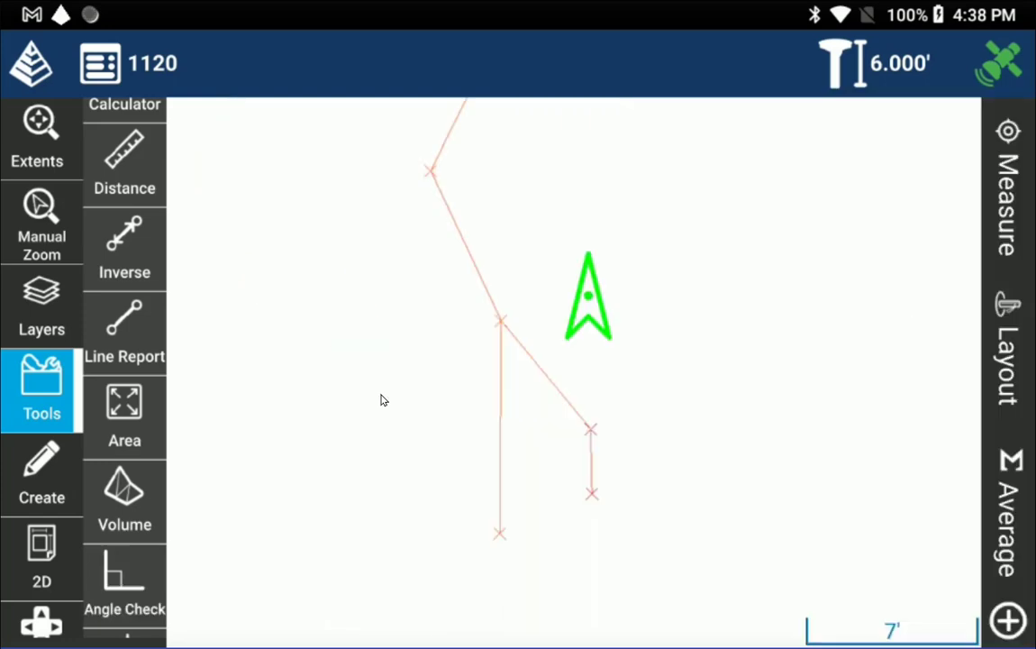
left_click(50, 402)
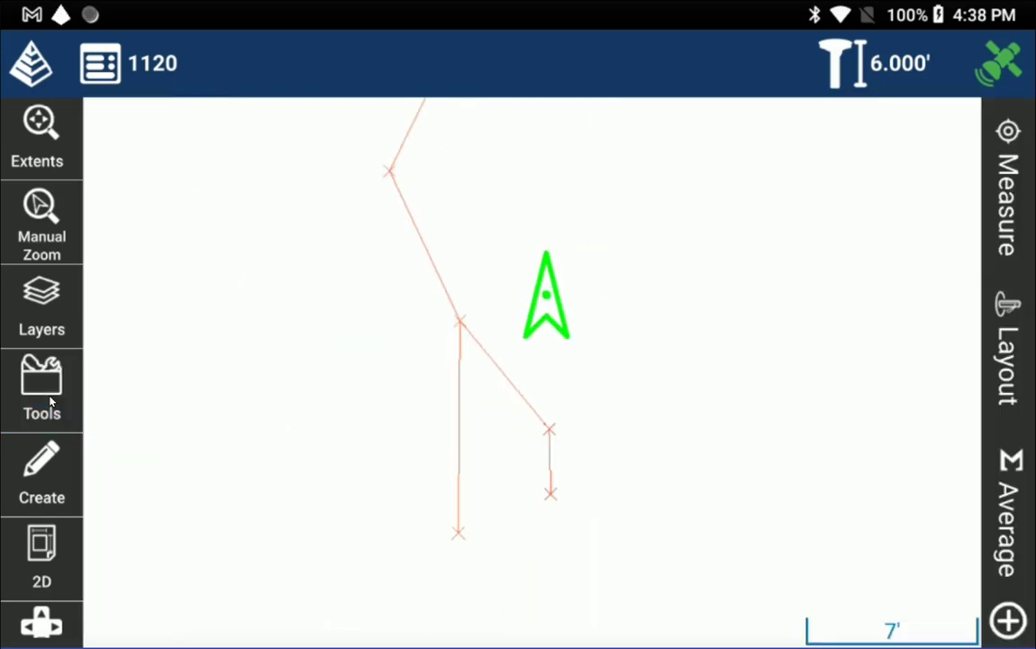
Open point 3 from the job's point list for editing
left_click(36, 67)
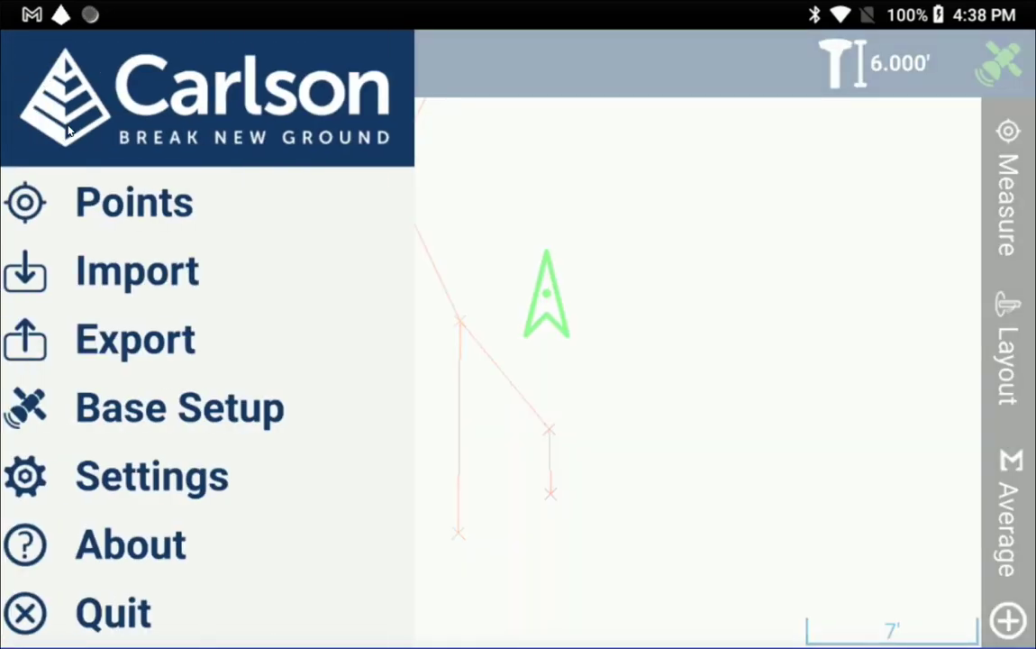
left_click(126, 214)
scroll(567, 424, "down", 1)
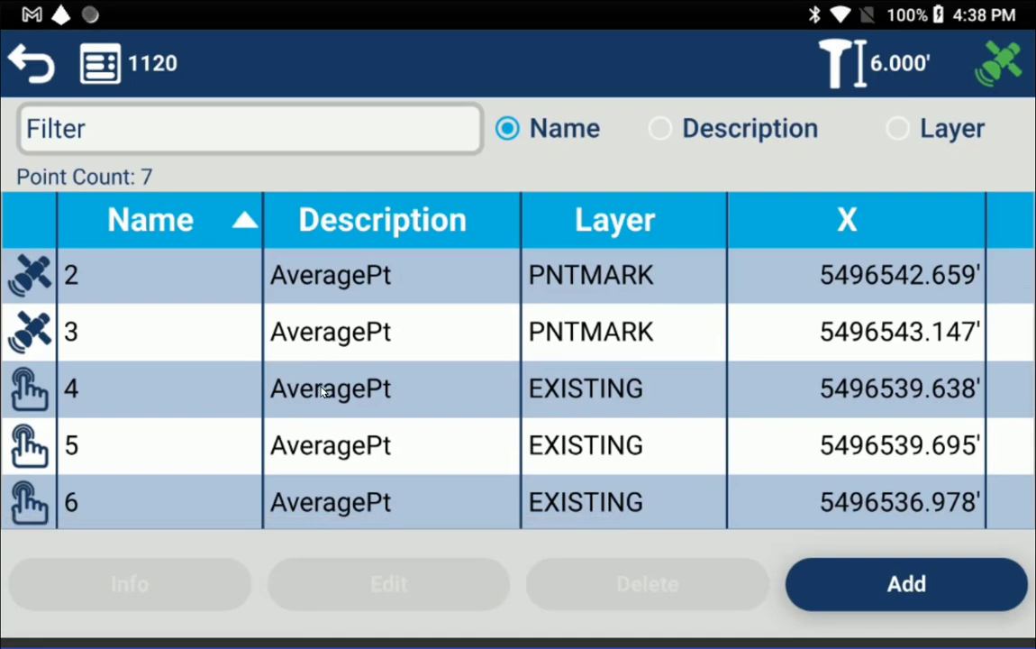
left_click(312, 339)
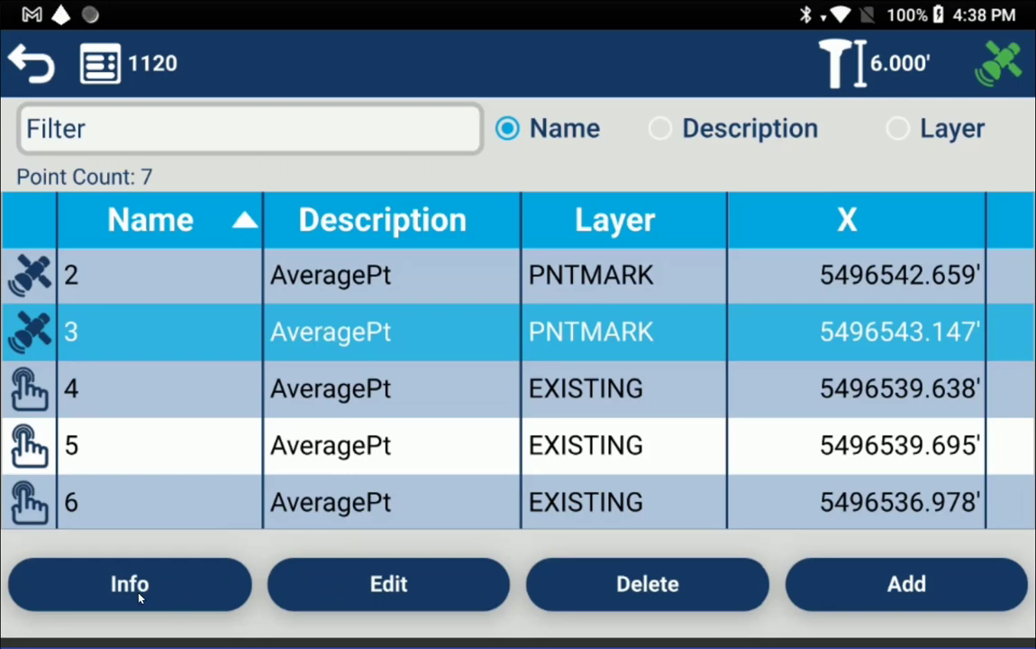
left_click(377, 586)
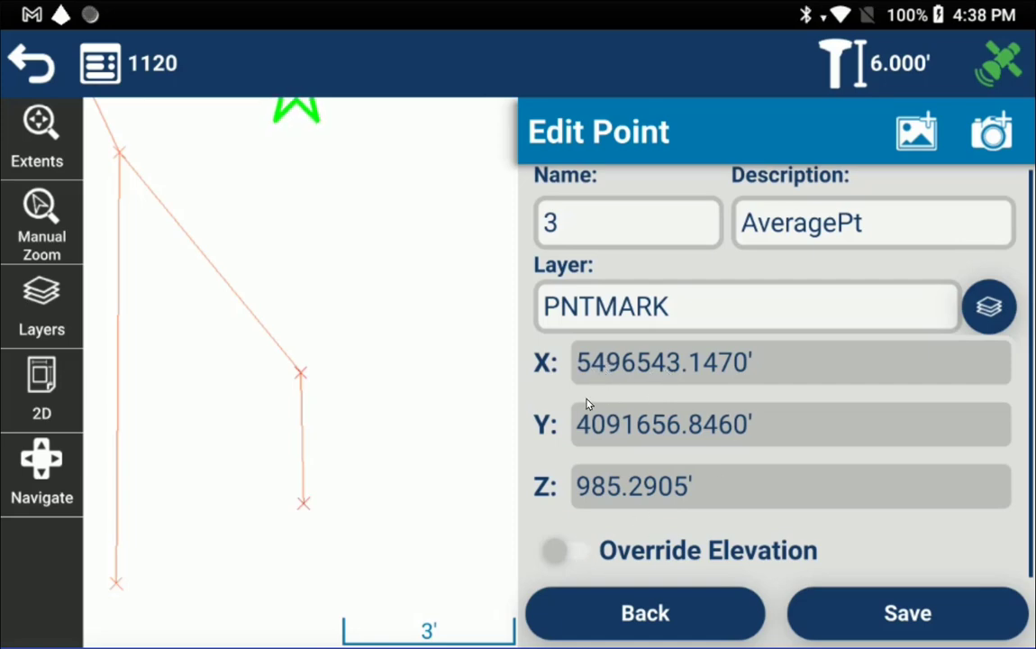
Turn on Override Elevation and enter a Z of 985
left_click(580, 559)
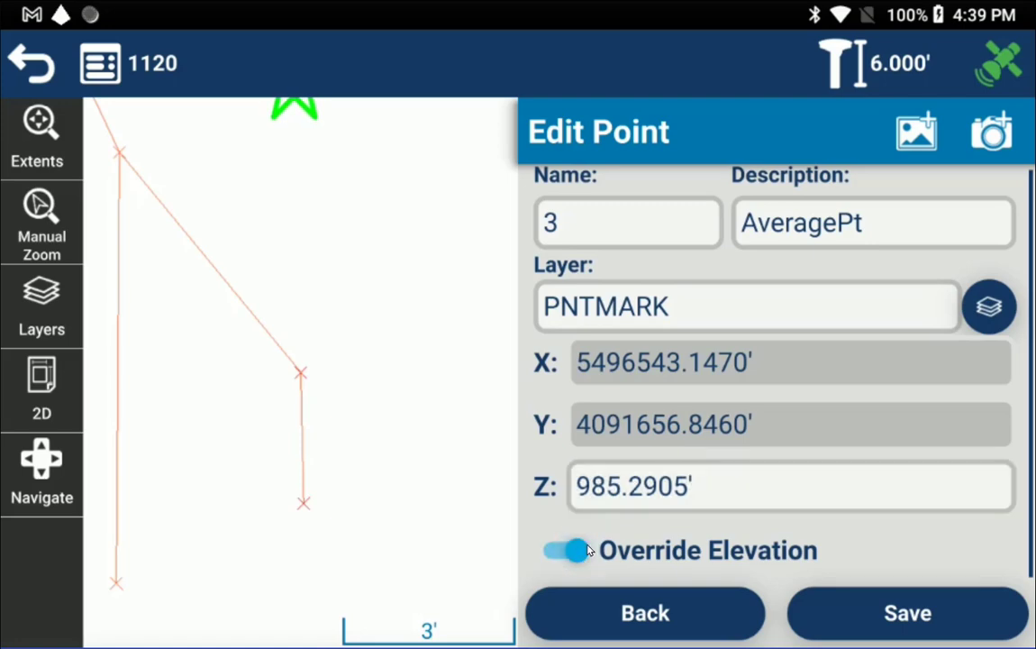
left_click(618, 494)
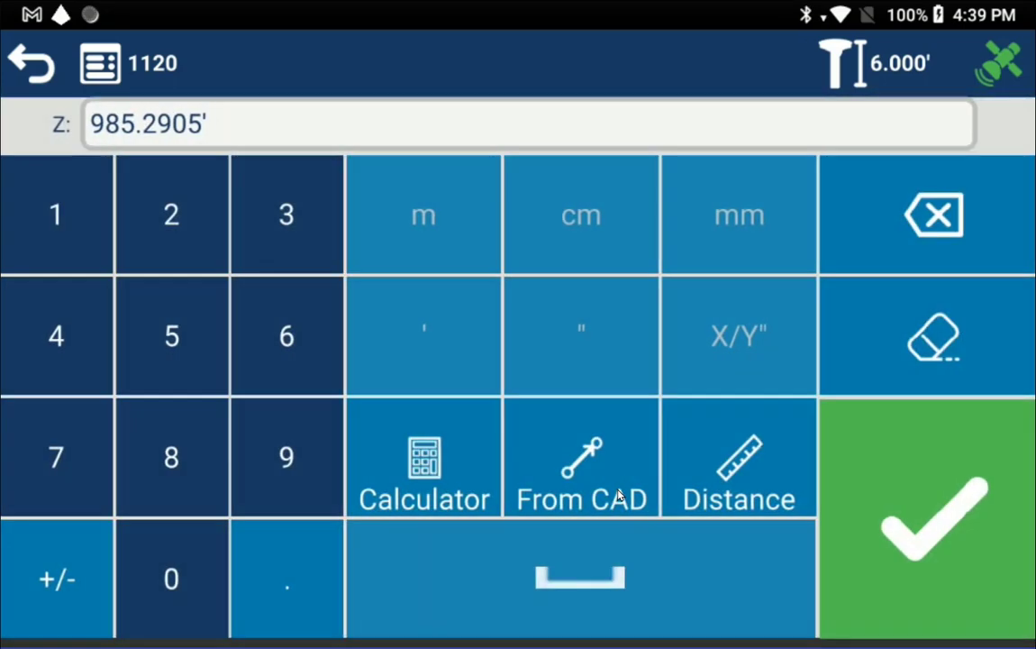
left_click(245, 422)
left_click(216, 453)
left_click(176, 293)
left_click(871, 507)
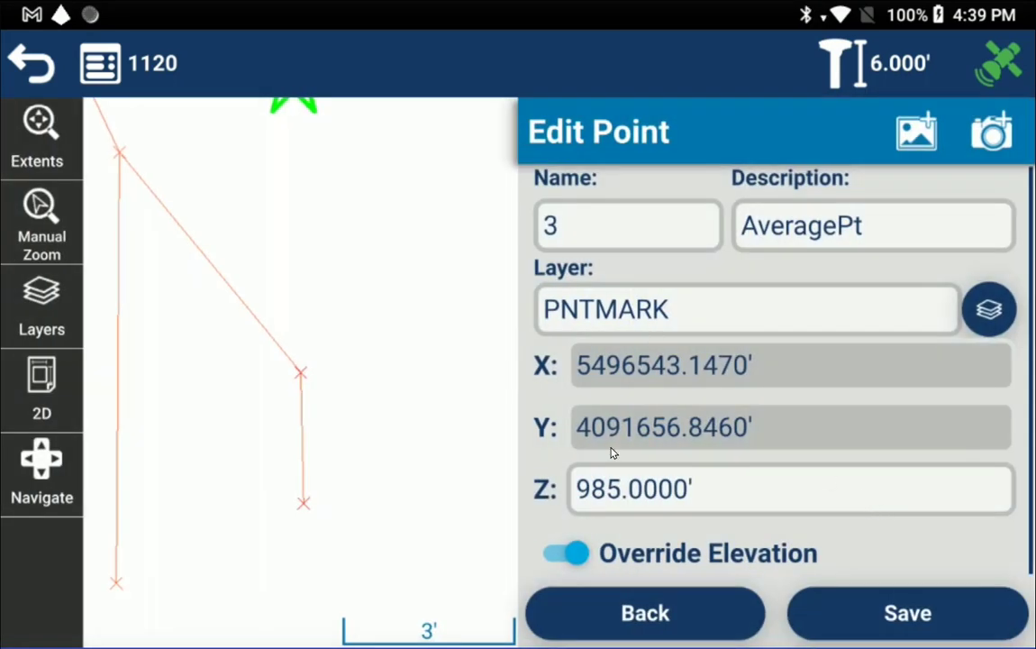
Save point 3 and confirm its Z reads 985.000' in the point table
left_click(901, 612)
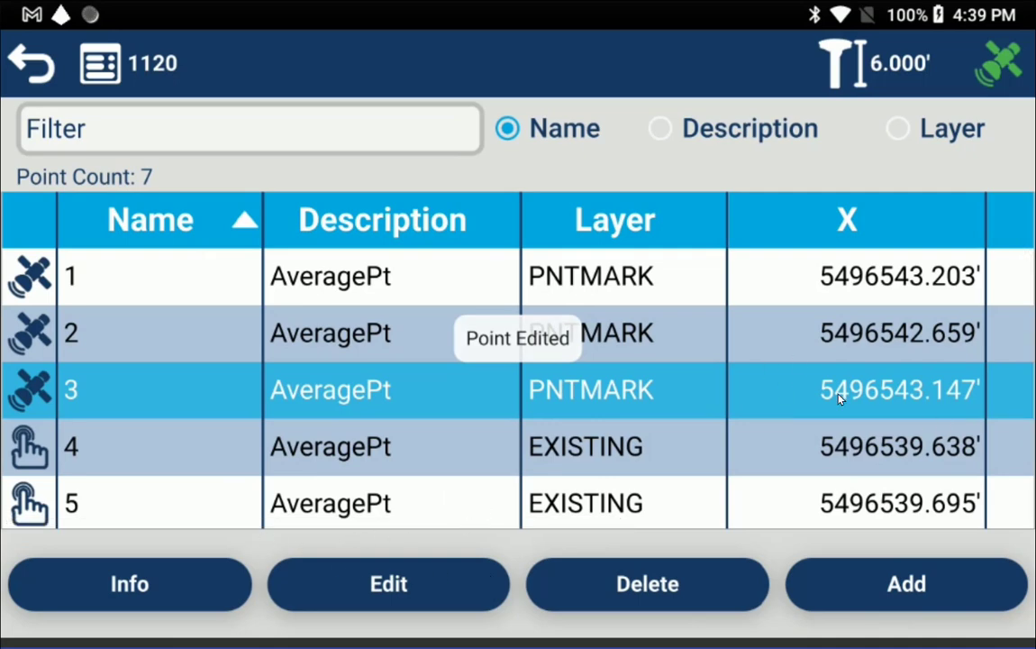
scroll(837, 399, "right", 5)
scroll(838, 399, "down", 1)
scroll(838, 399, "right", 1)
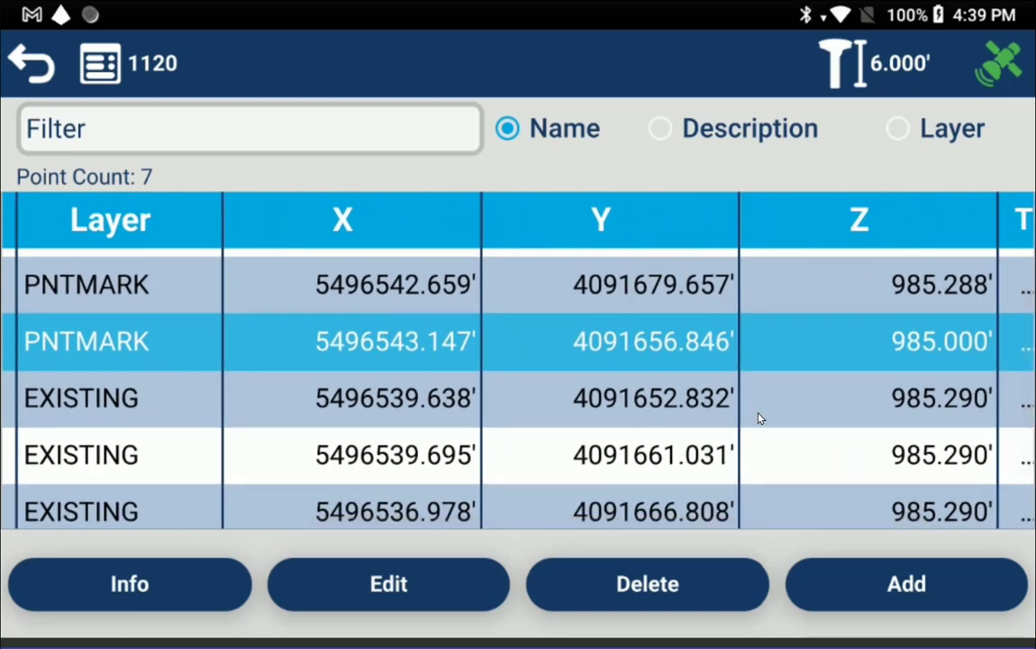
Switch off point 3's elevation override and save, restoring Z to 985.2905'
left_click(397, 583)
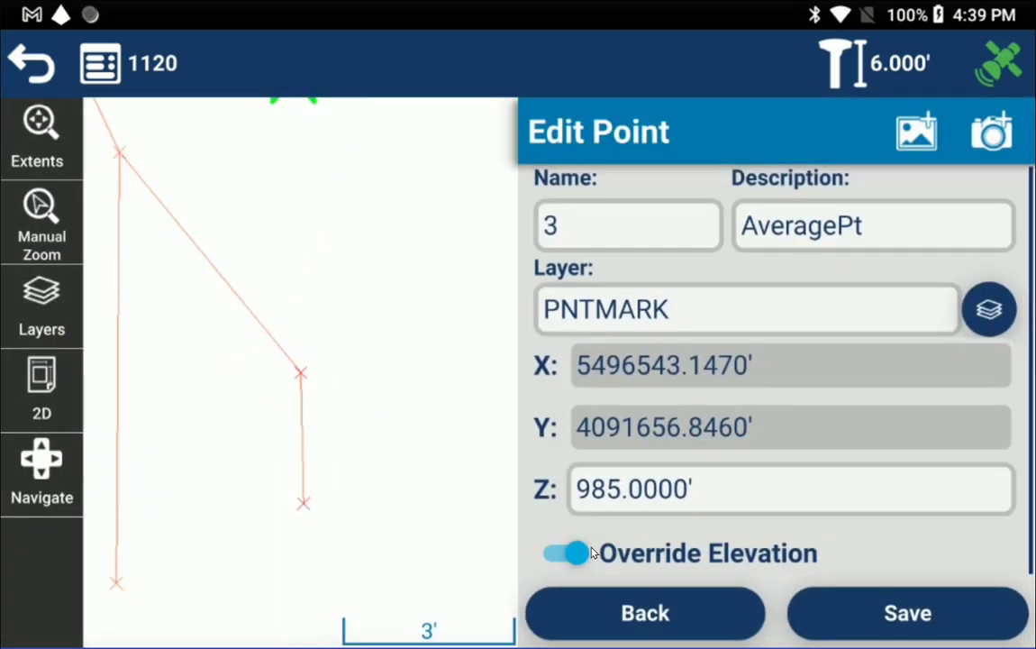
left_click(584, 552)
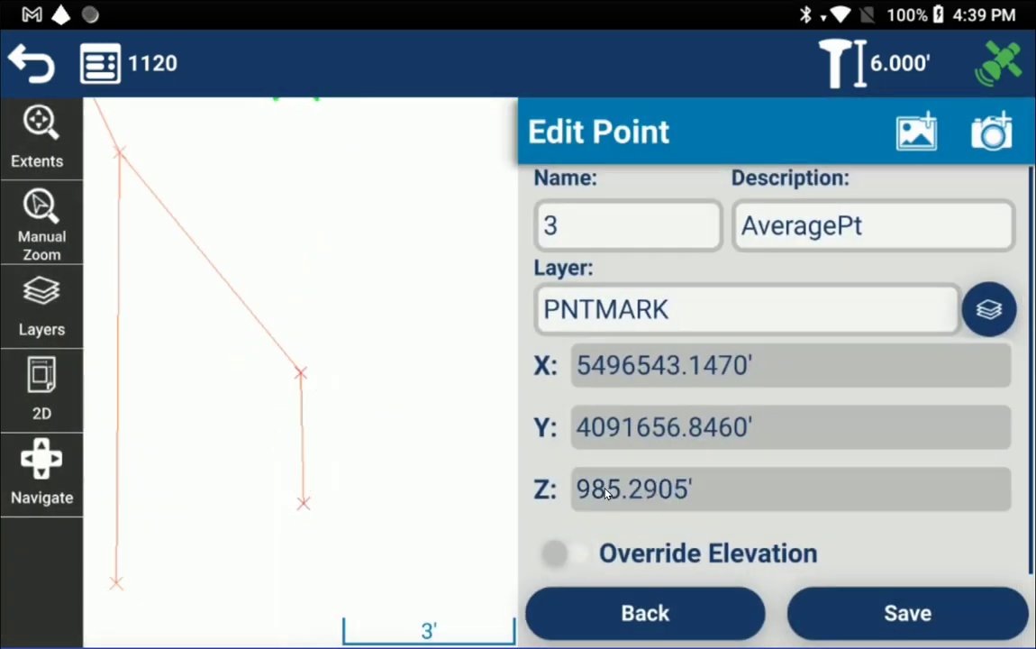
left_click(887, 613)
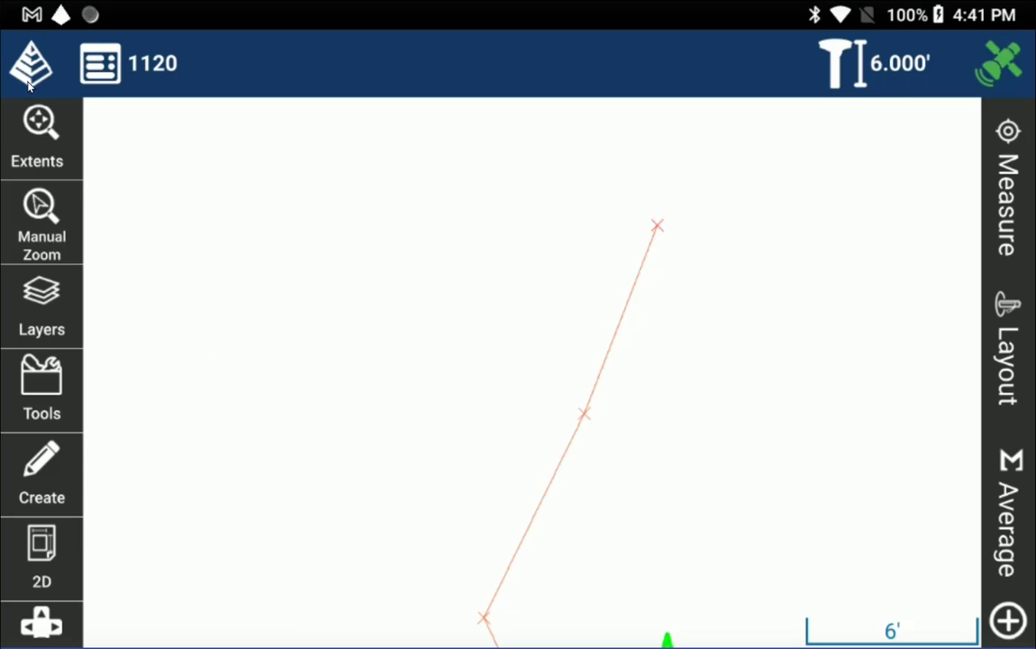
Set up a Point Point Radius arc from point 7 to point 2
left_click(41, 478)
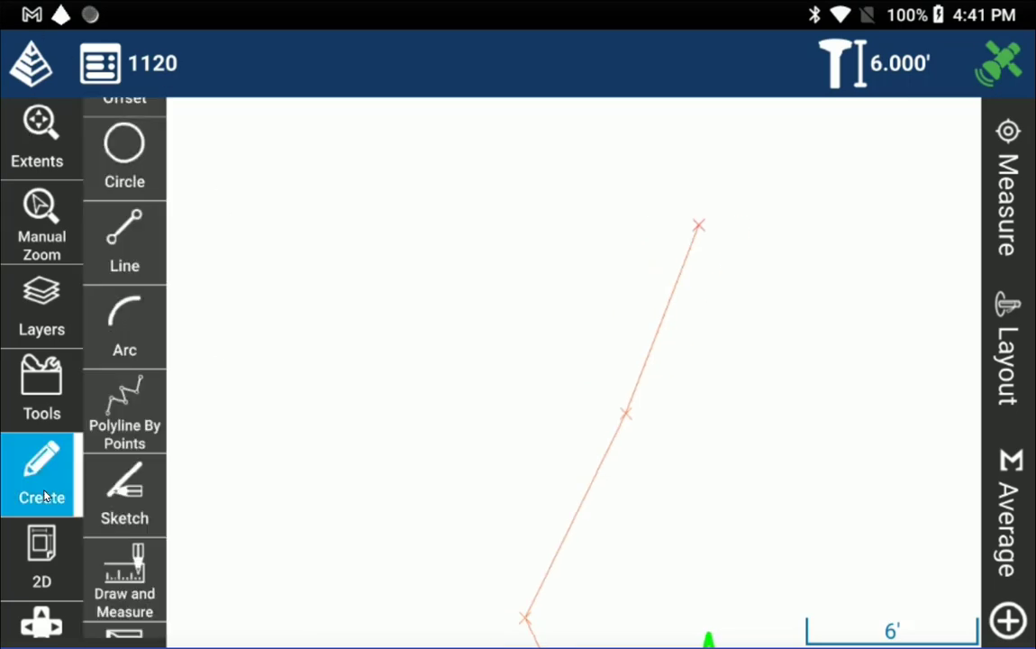
left_click(124, 333)
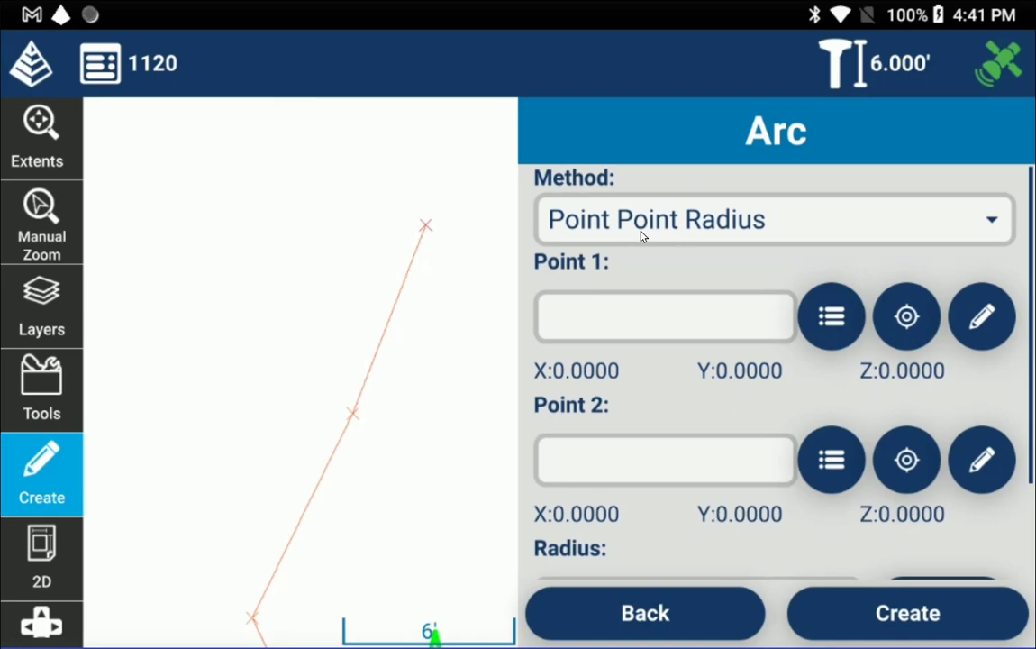
left_click(641, 232)
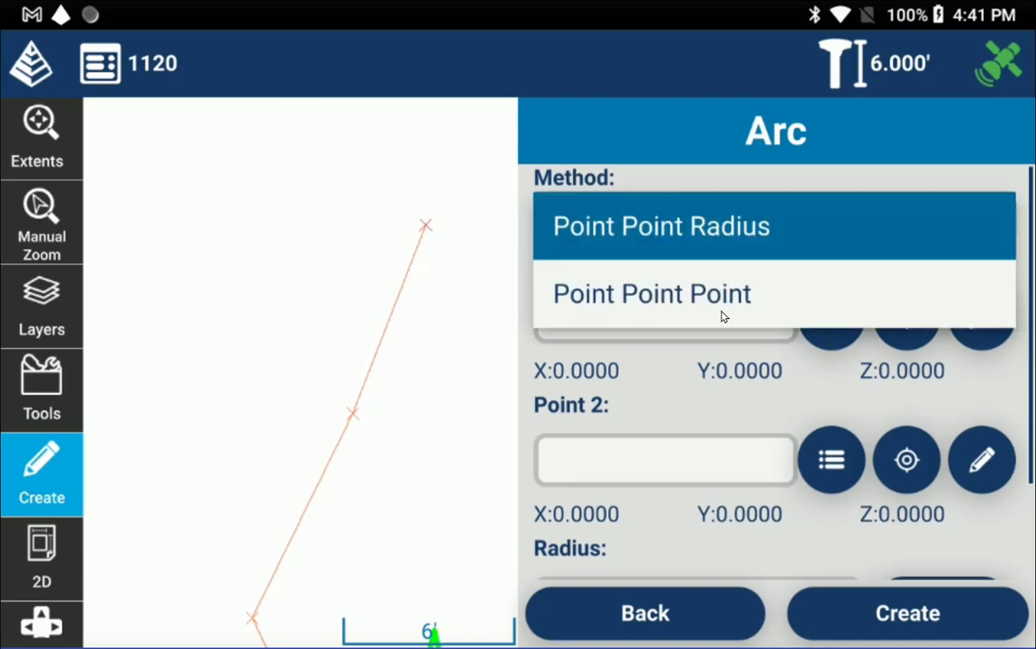
left_click(666, 236)
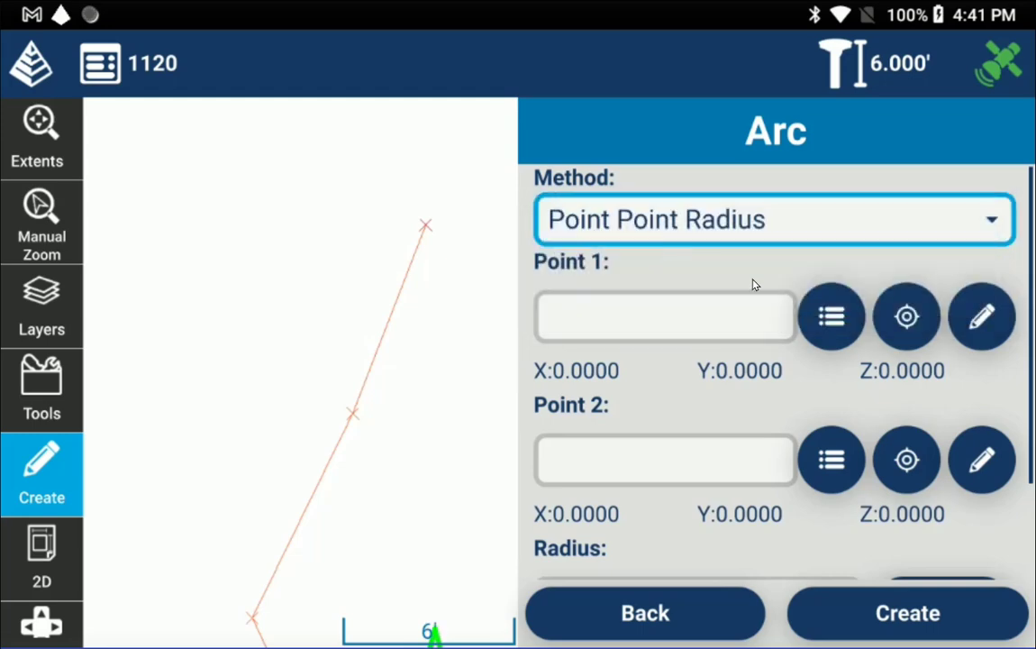
left_click(979, 320)
left_click(352, 414)
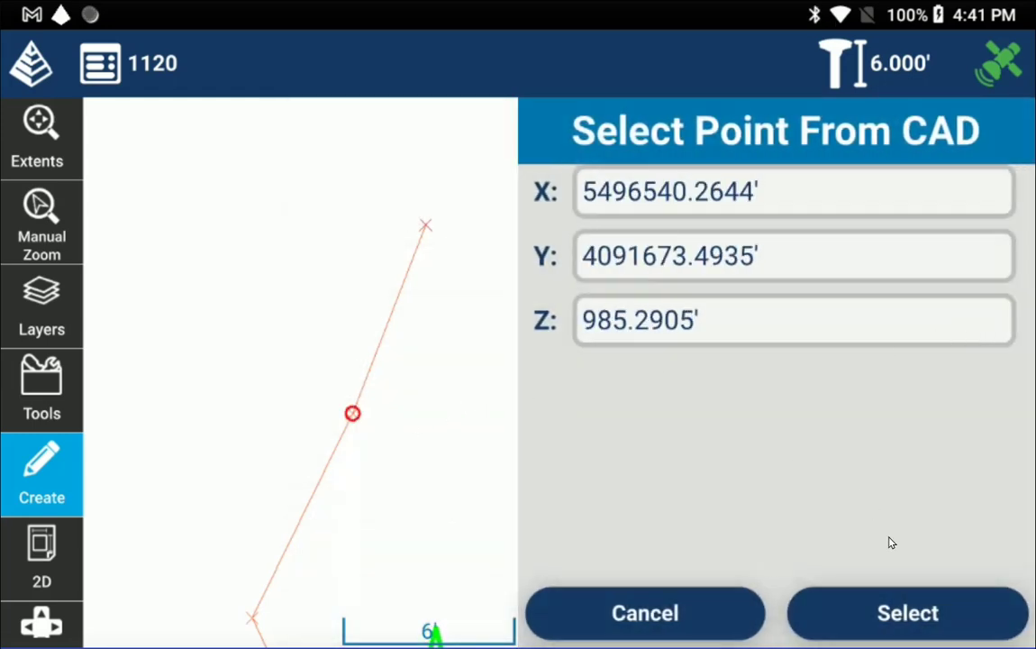
left_click(896, 622)
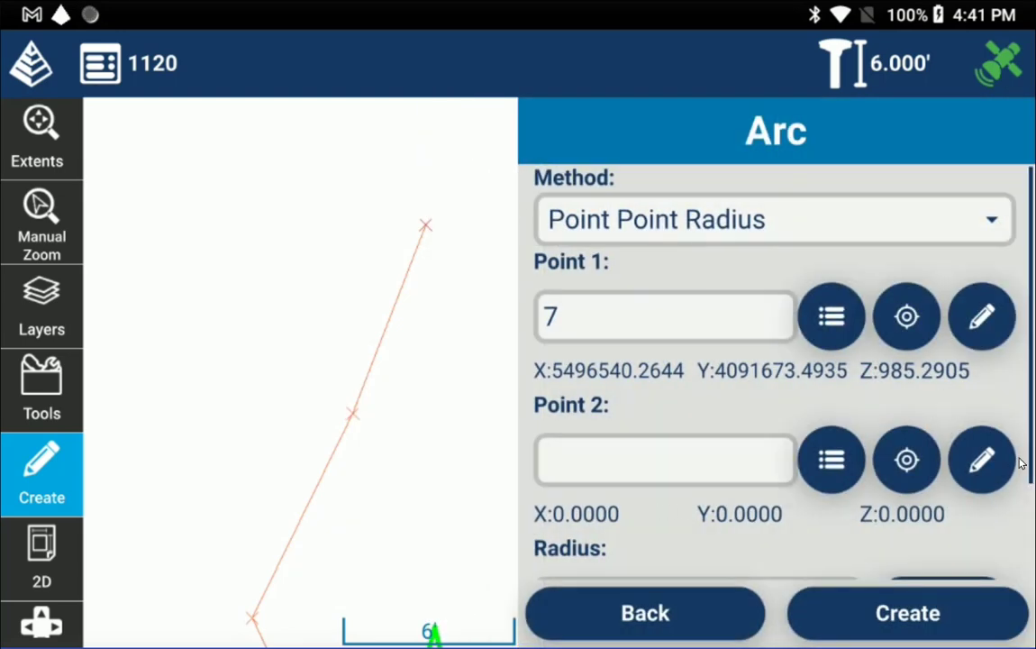
left_click(979, 466)
left_click(425, 225)
left_click(937, 611)
Set the arc radius to 5 feet and create the arc
scroll(689, 473, "down", 2)
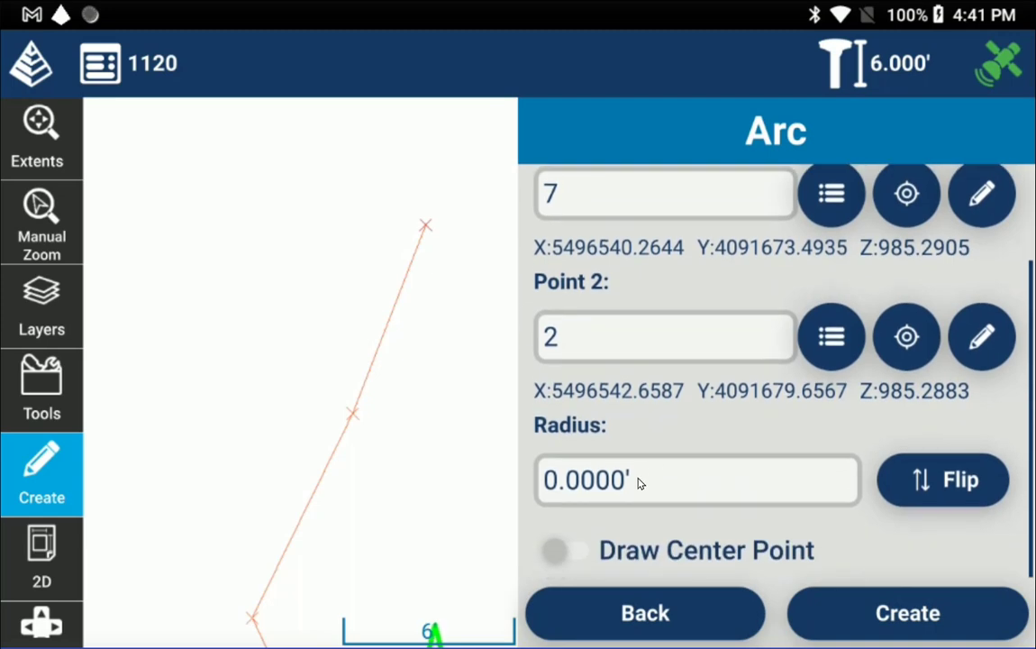
left_click(641, 481)
left_click(171, 336)
left_click(455, 341)
left_click(991, 504)
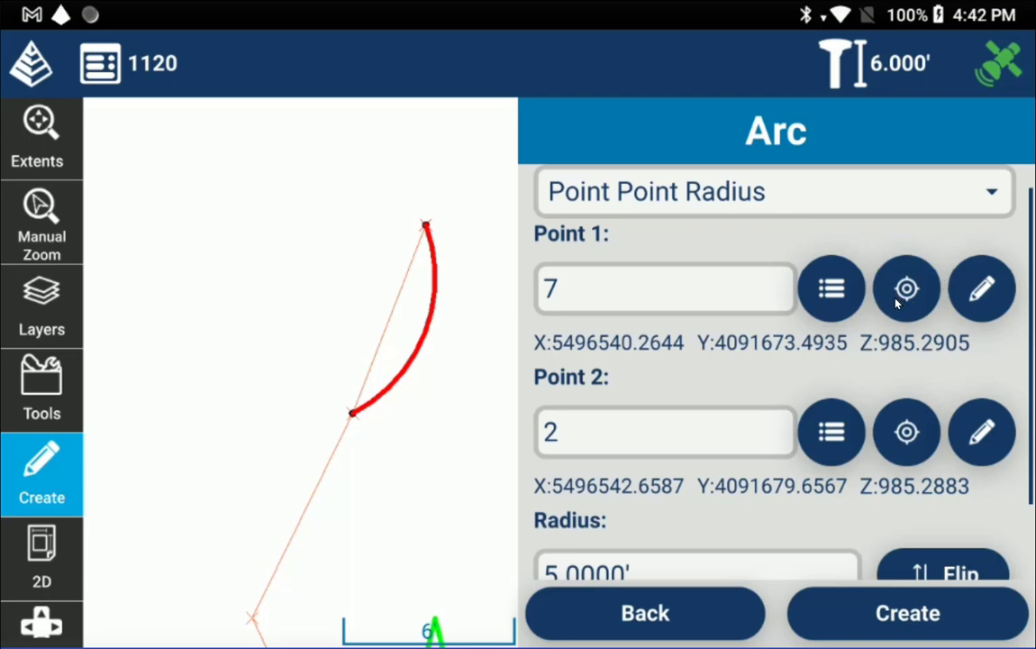
left_click(797, 612)
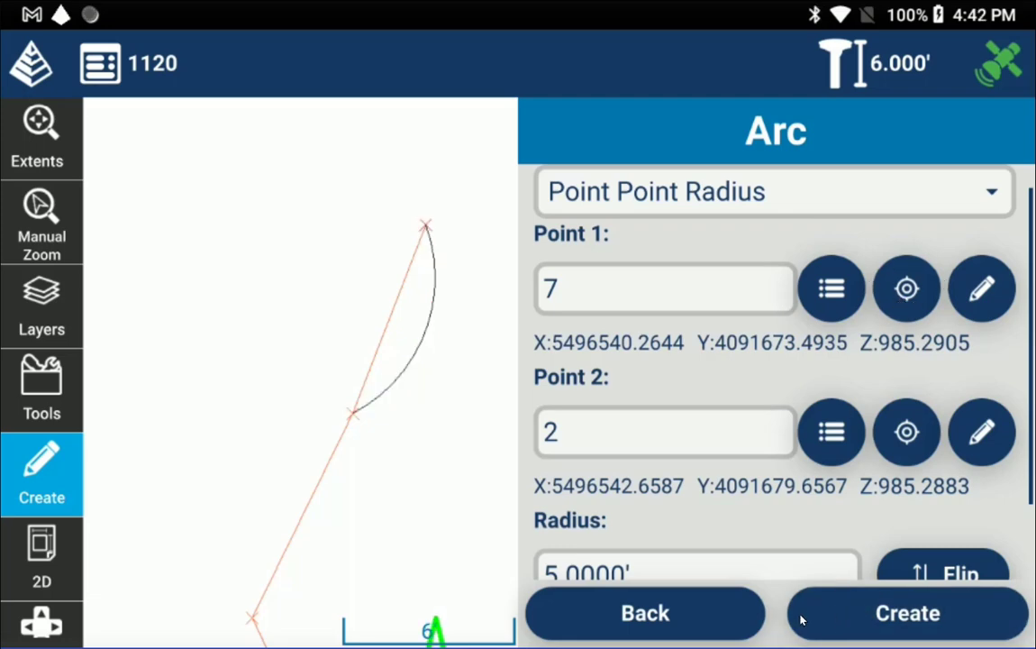
left_click(725, 613)
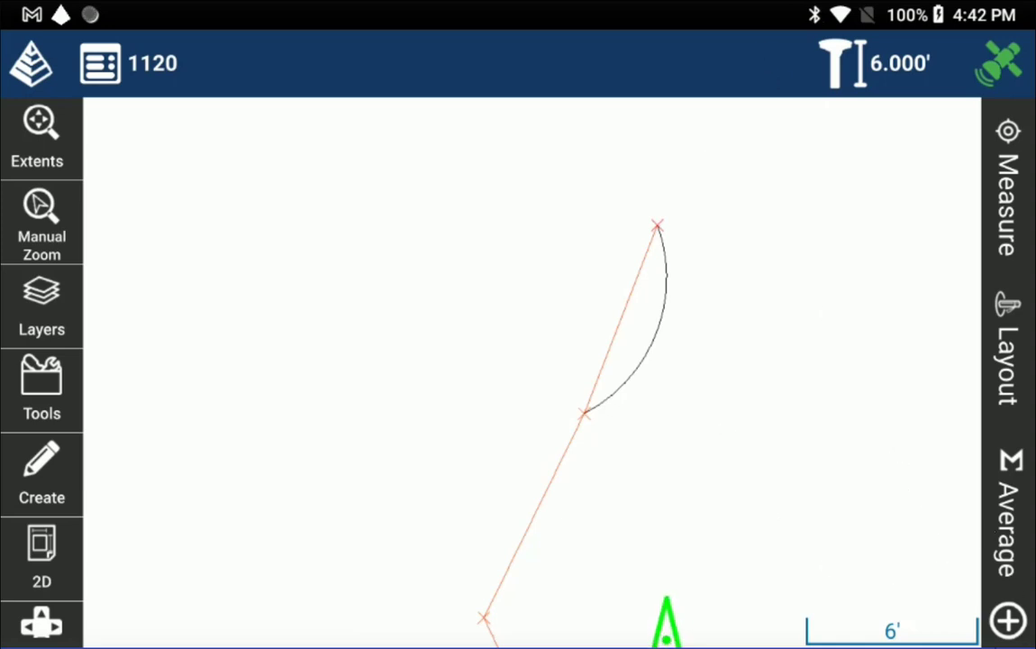
Start Auto By Interval collection on a 2-second time interval, beginning at point 8
left_click(1008, 621)
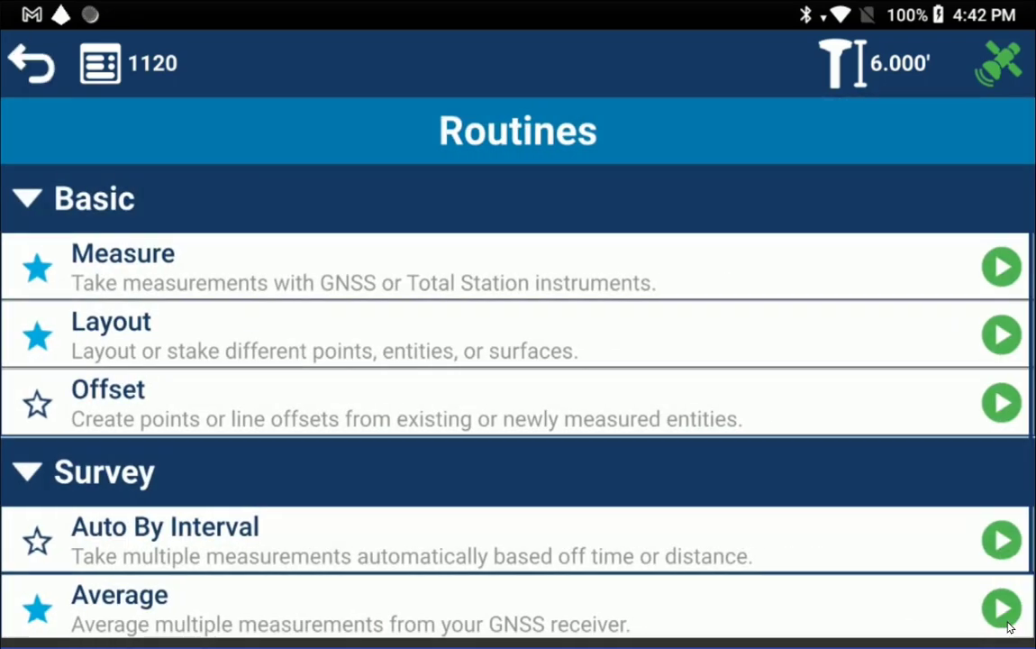
scroll(130, 484, "down", 1)
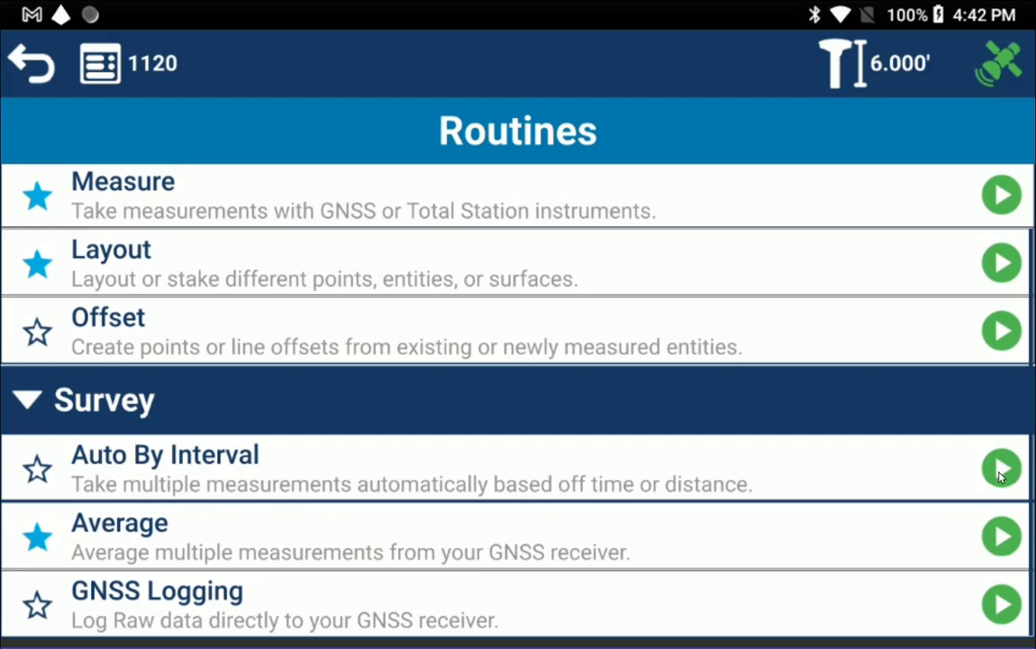
left_click(1000, 469)
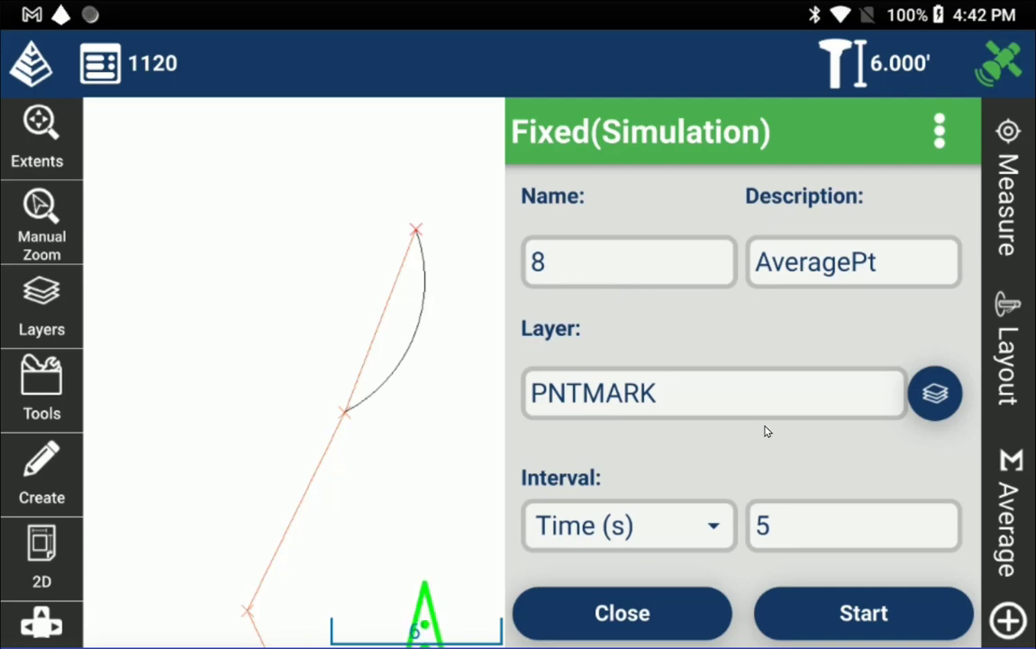
left_click(620, 526)
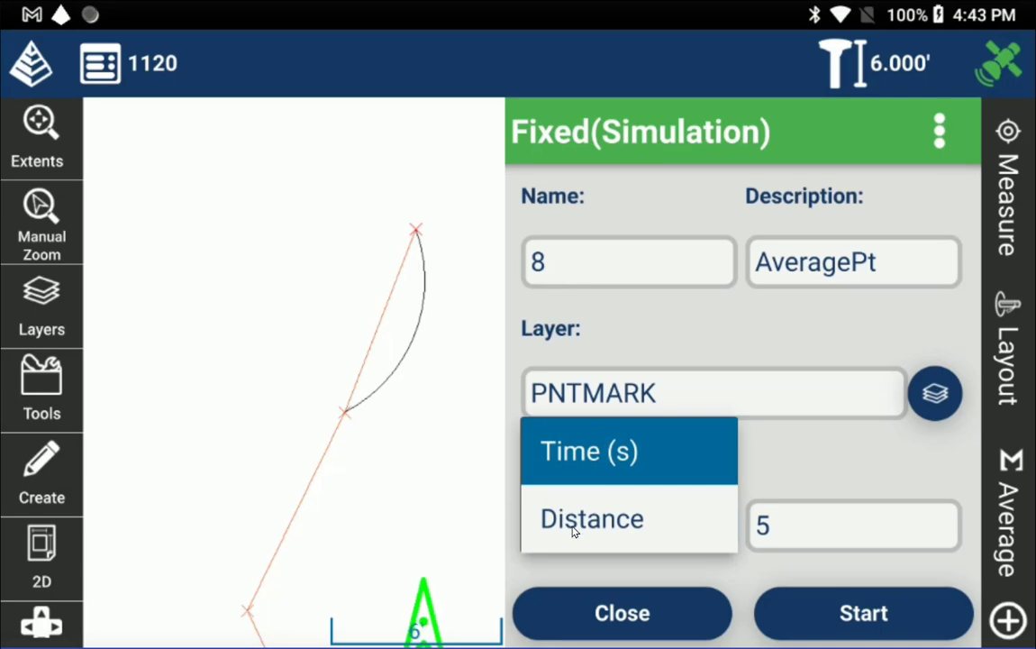
left_click(626, 456)
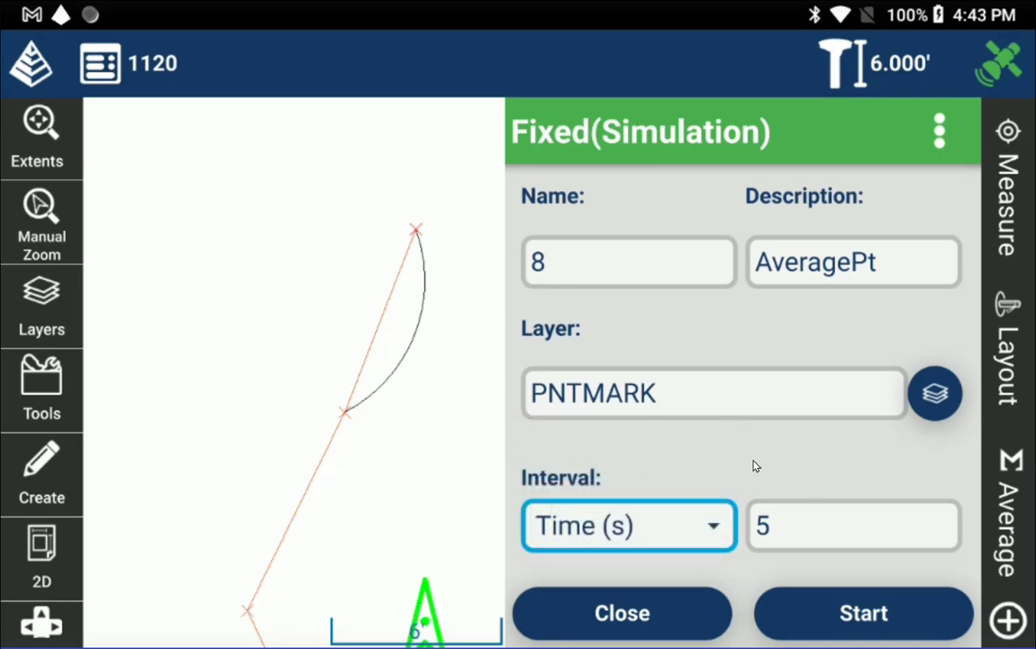
left_click(785, 527)
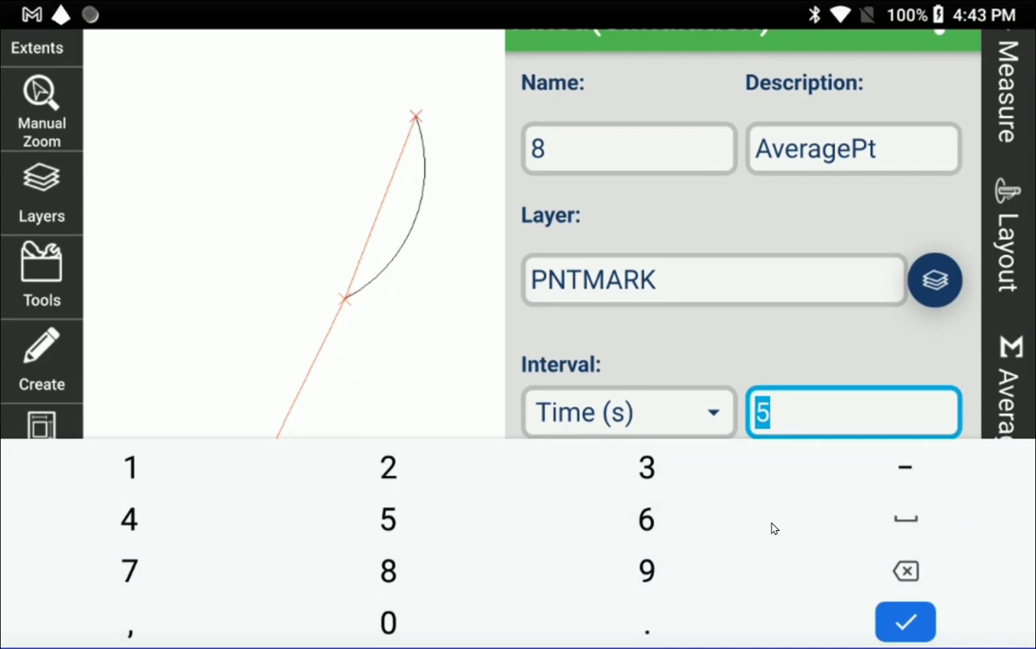
left_click(407, 462)
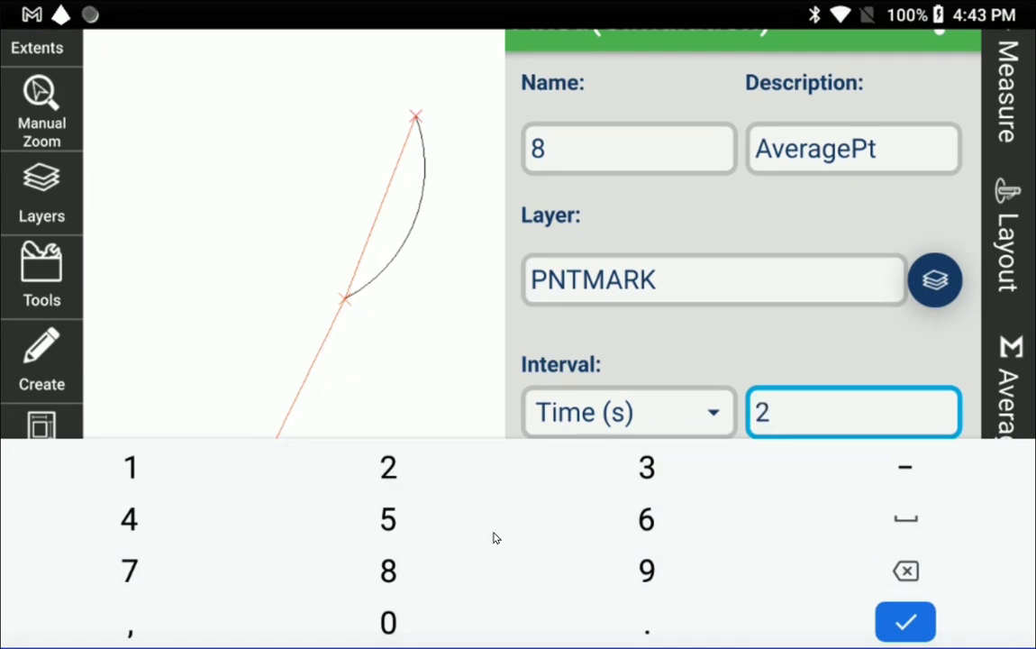
left_click(916, 626)
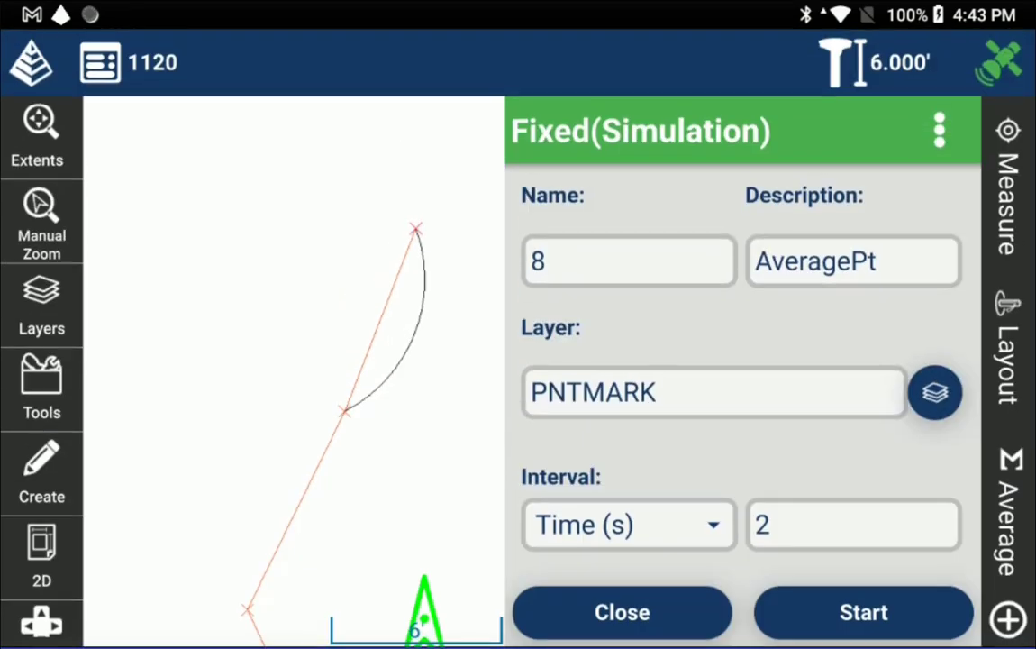
left_click(880, 613)
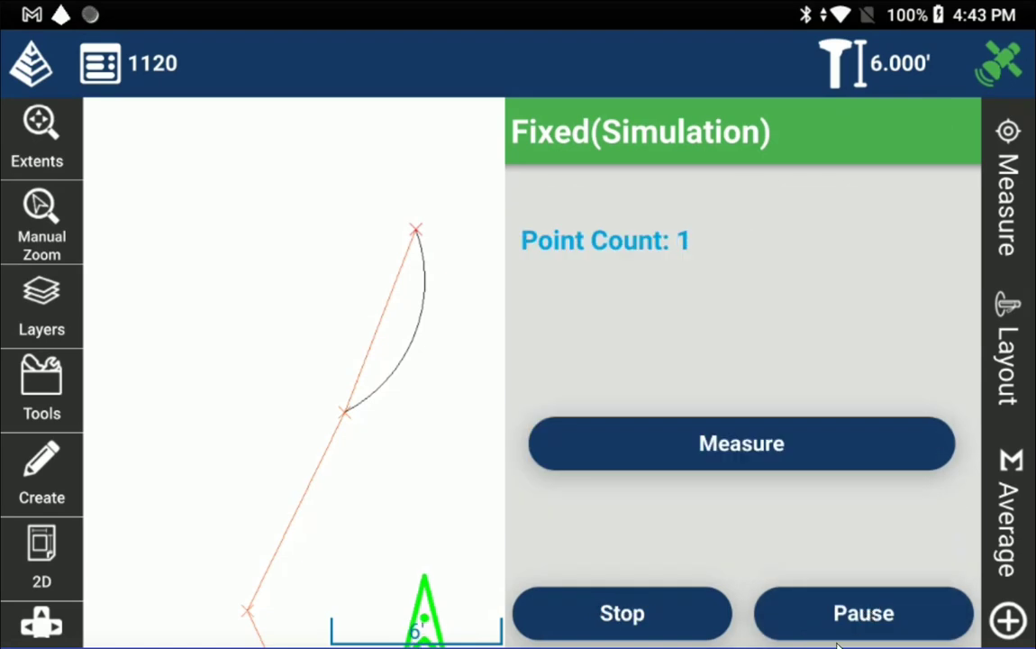